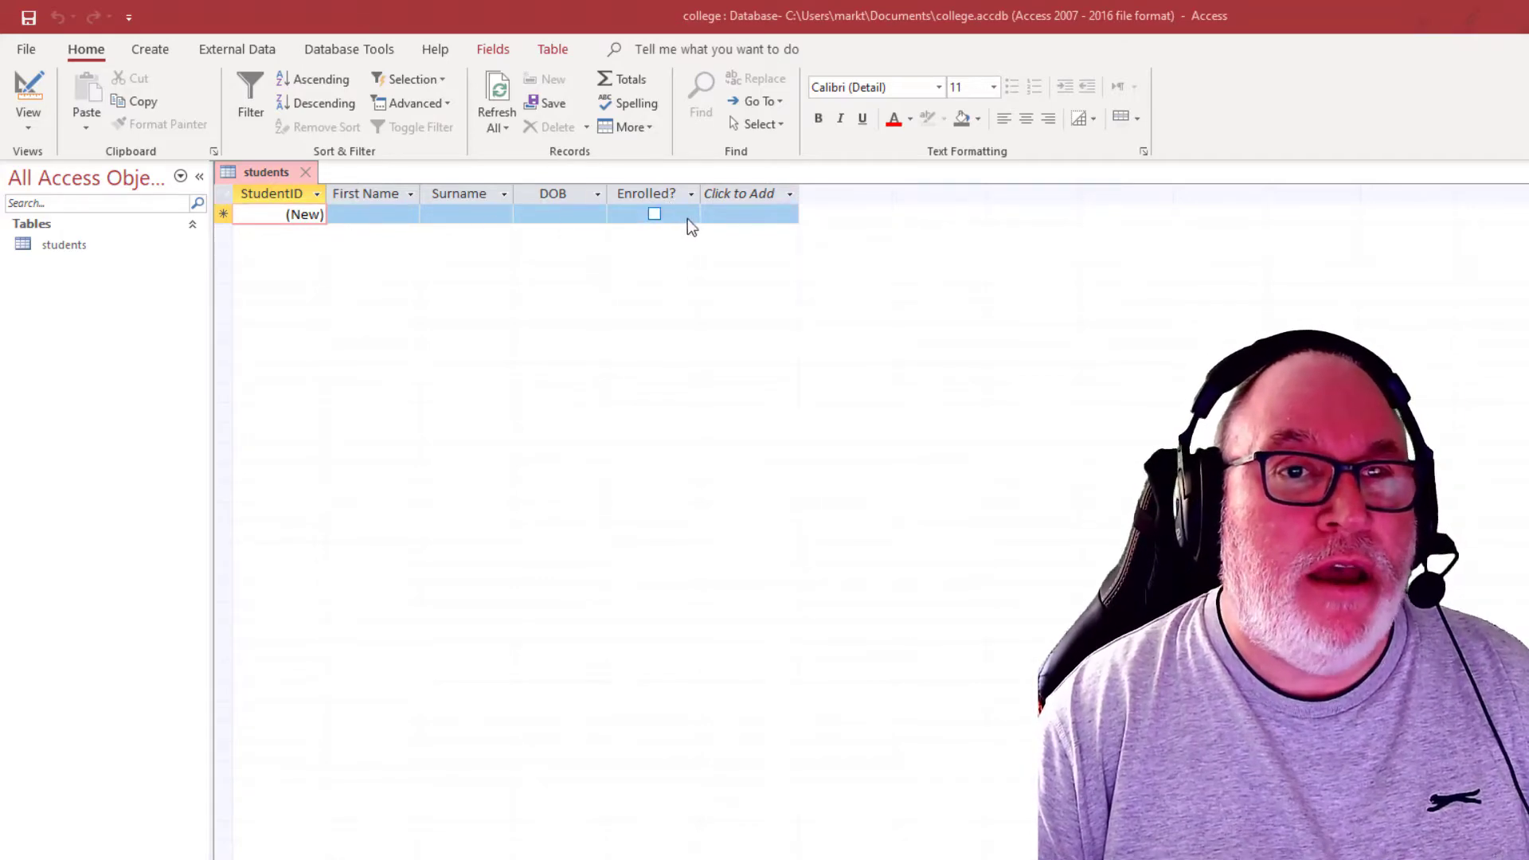
# Switch the students table from Datasheet View to Design View
pyautogui.click(31, 100)
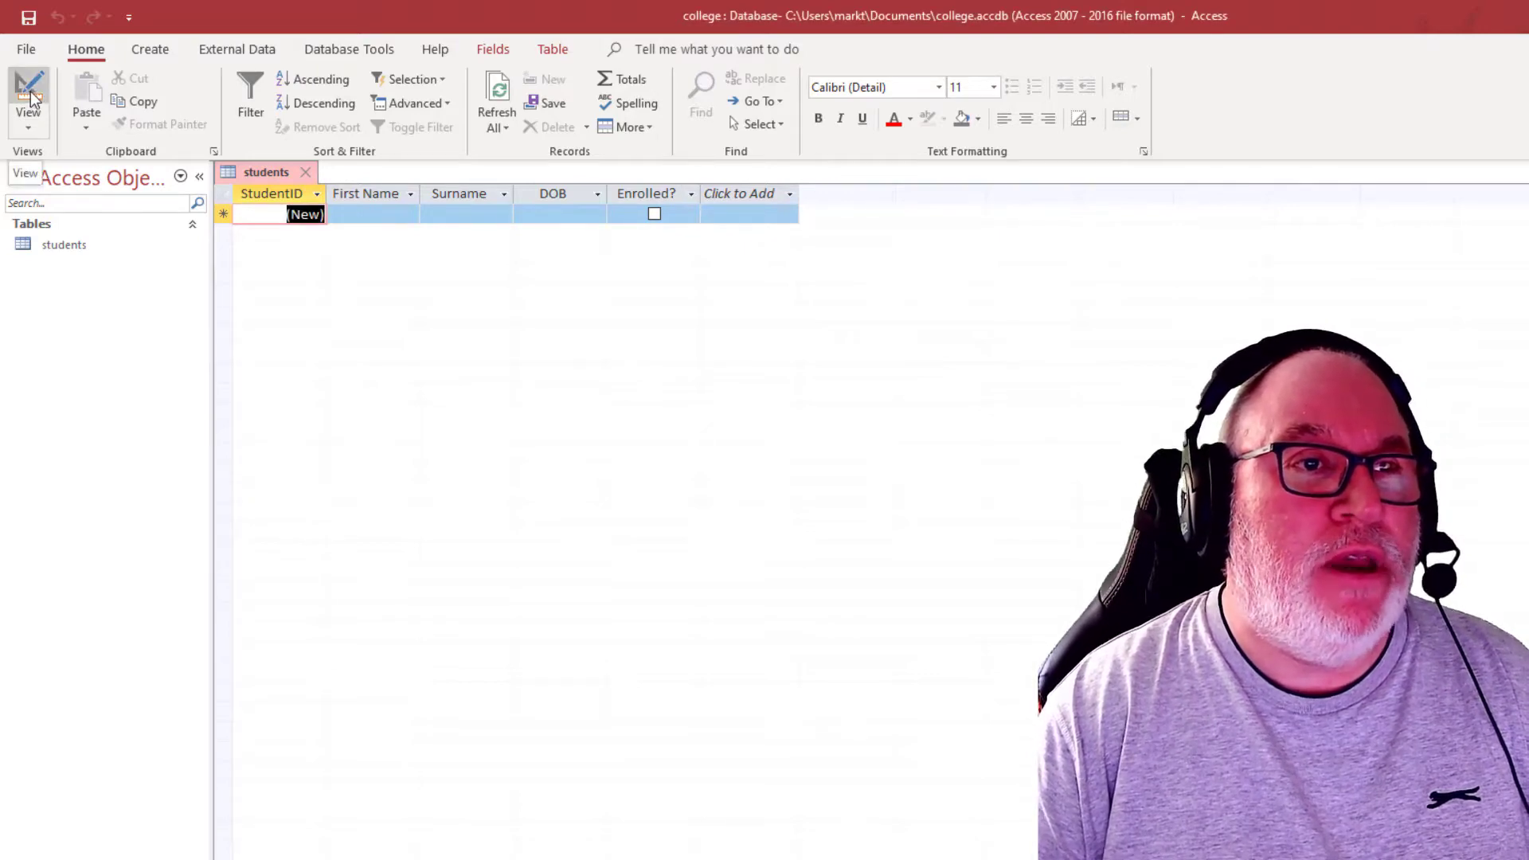
pyautogui.click(25, 126)
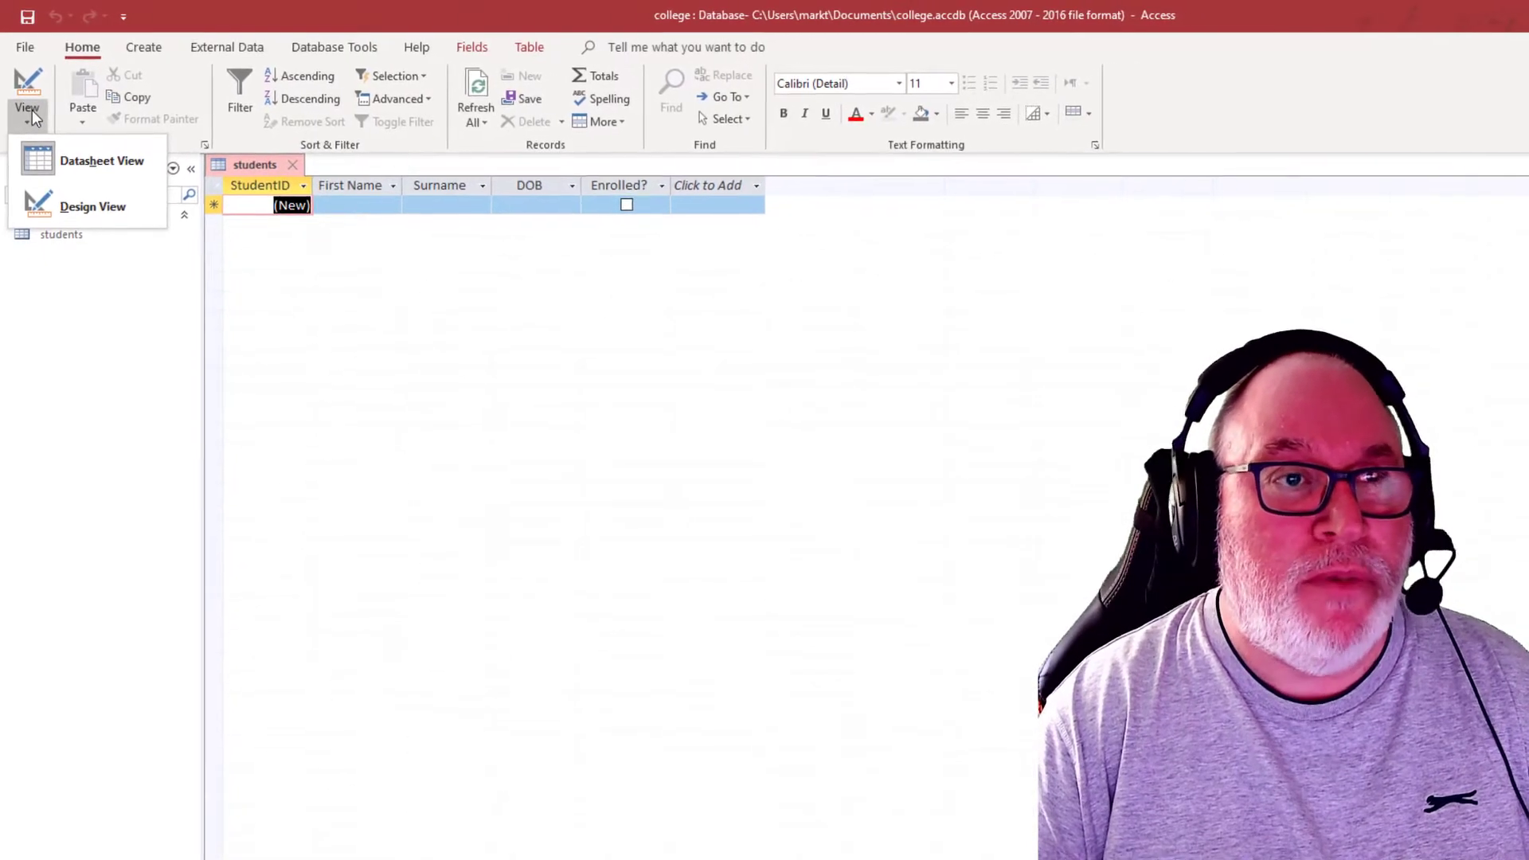
pyautogui.click(54, 208)
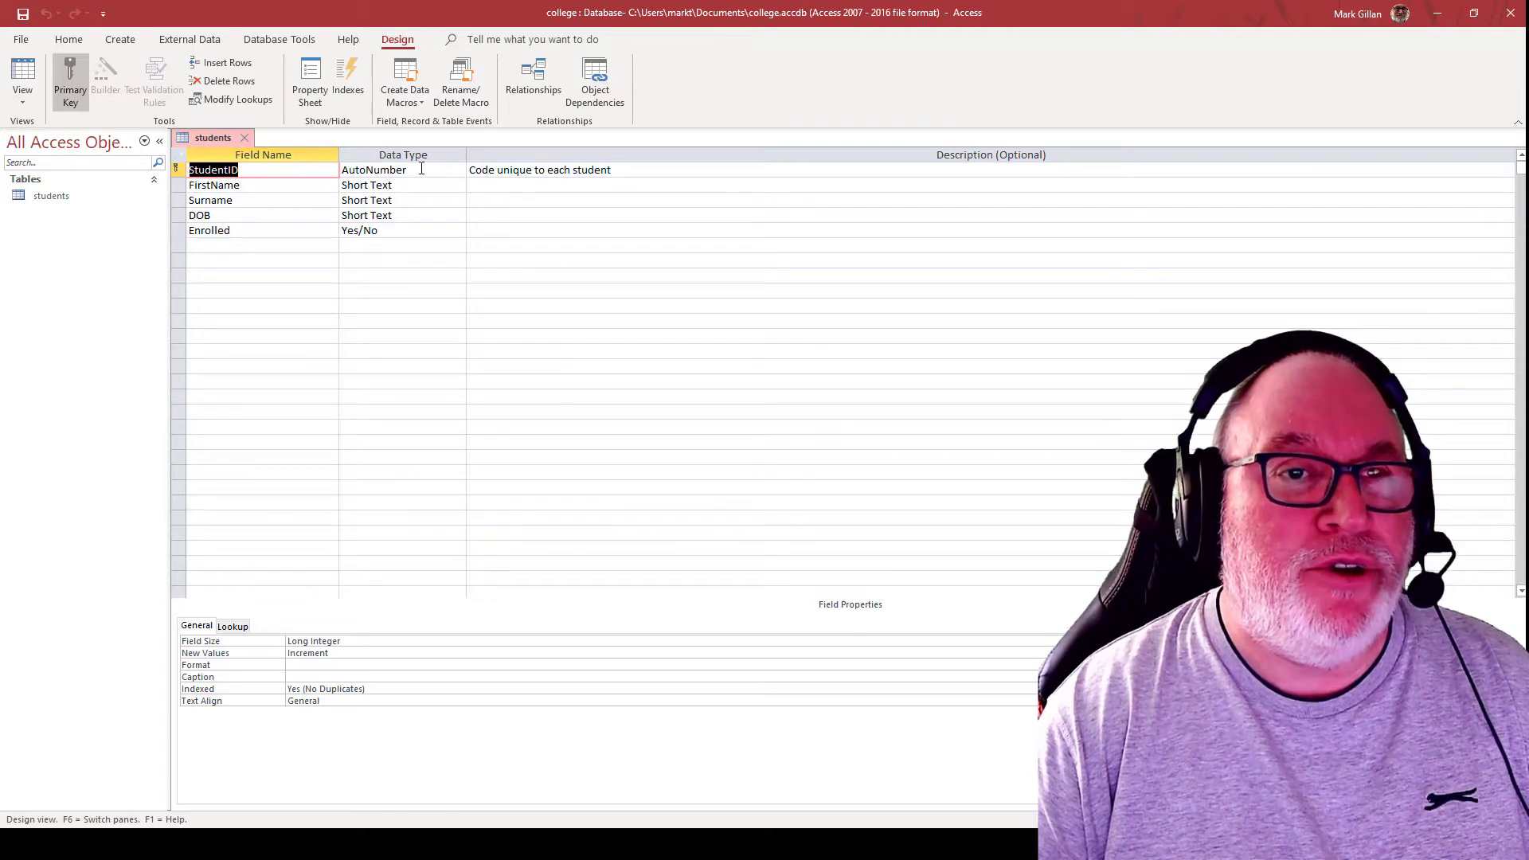
# Change the data type of the DOB field to Date/Time
pyautogui.click(256, 187)
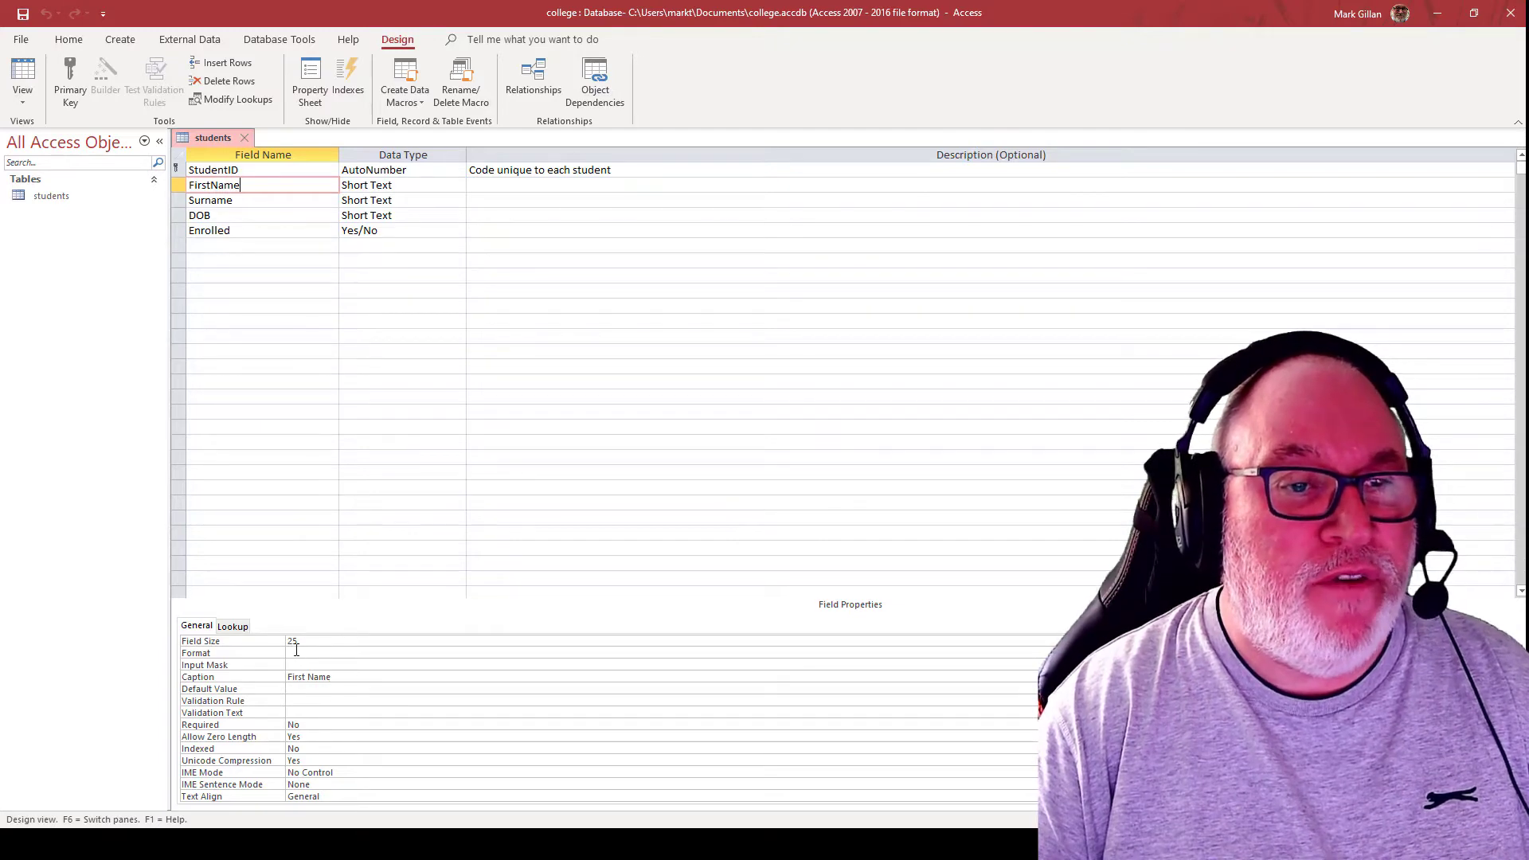
pyautogui.click(259, 203)
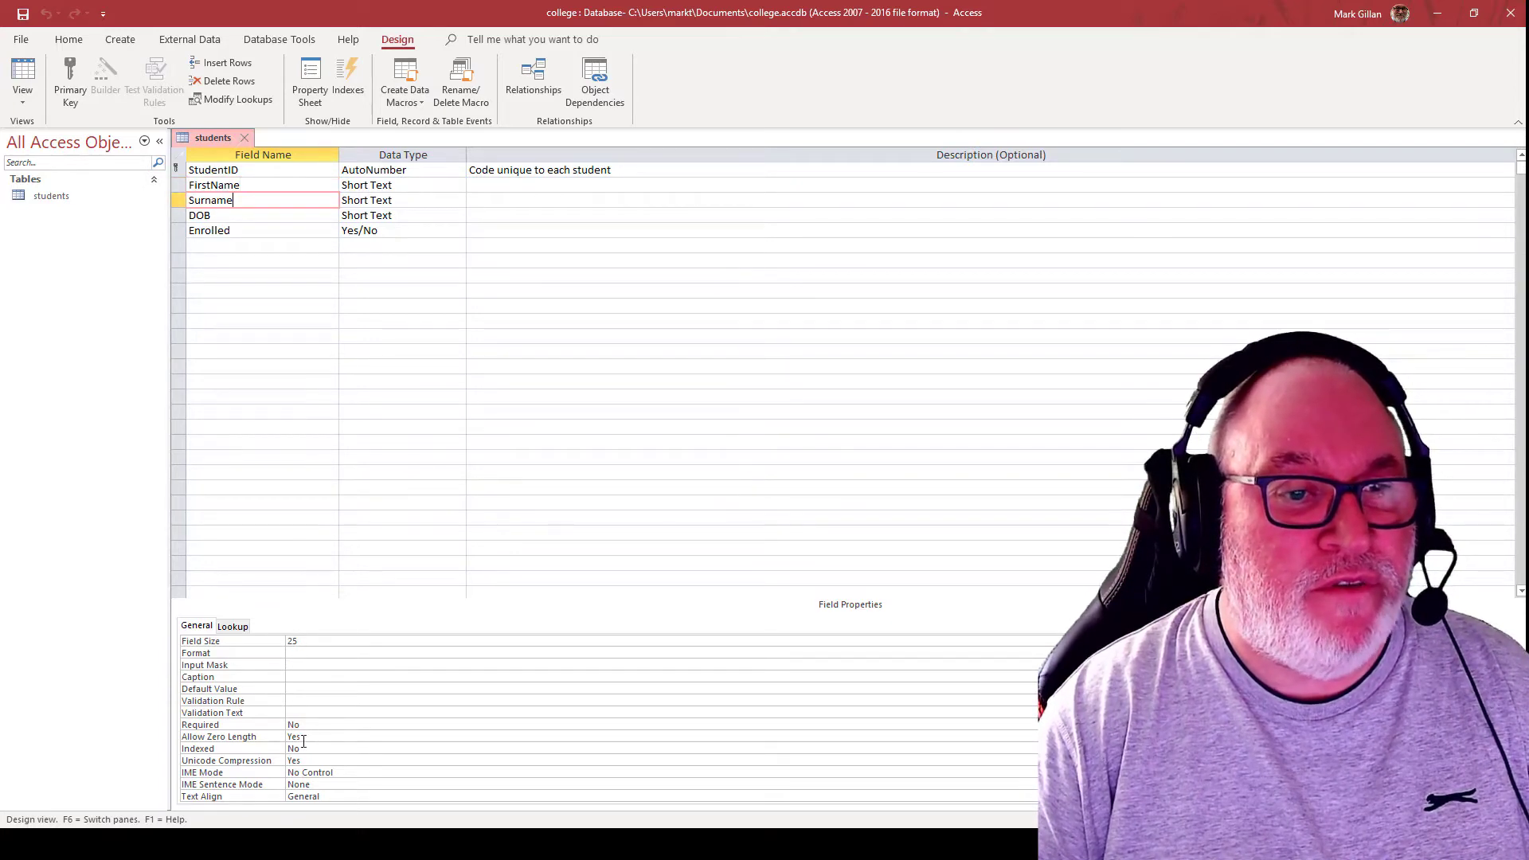
pyautogui.click(216, 214)
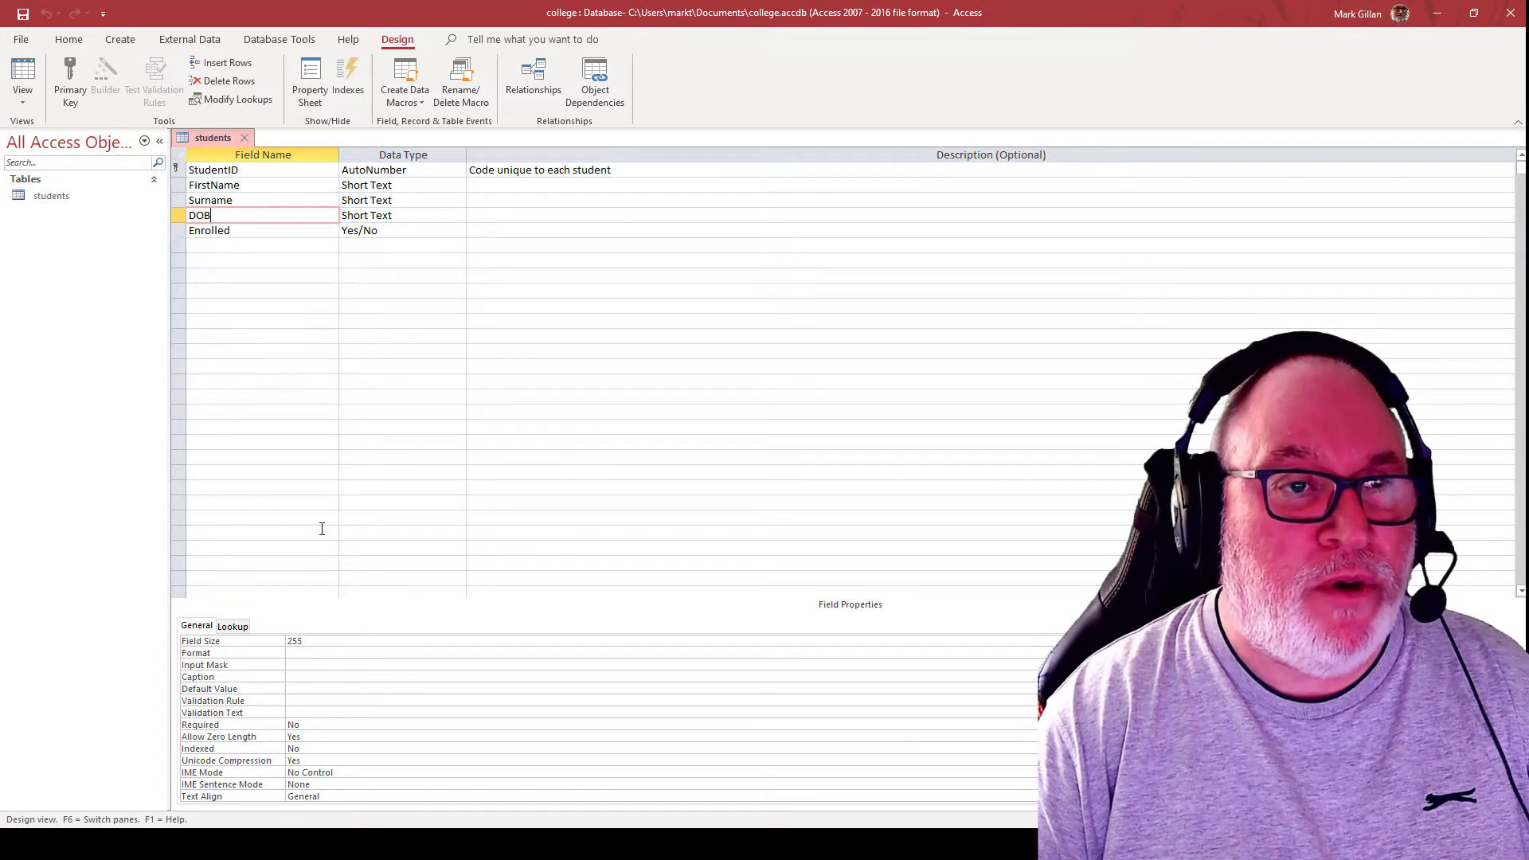
pyautogui.click(402, 215)
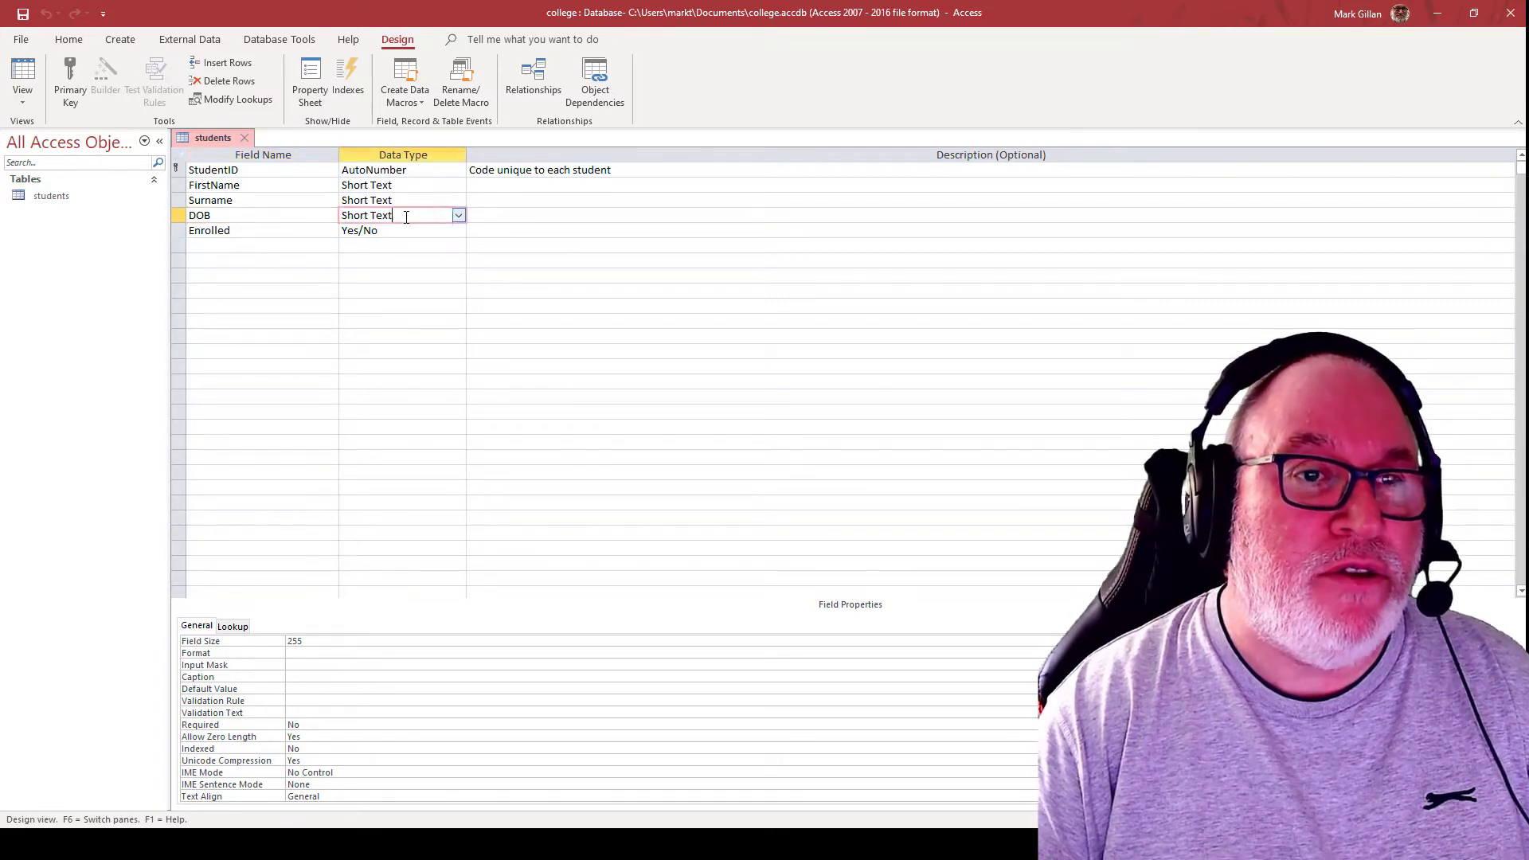
pyautogui.click(459, 216)
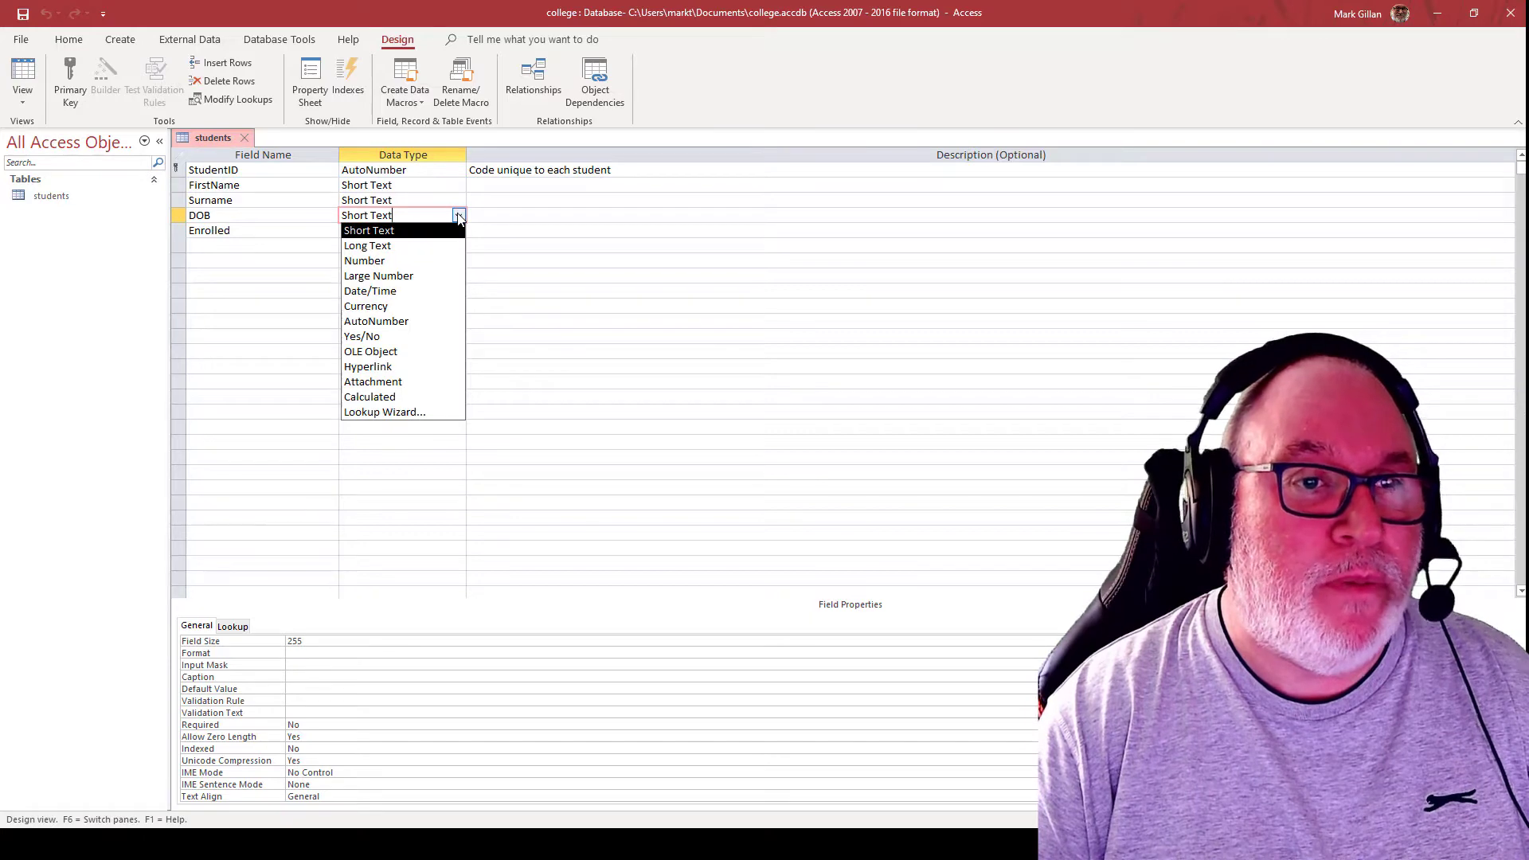
pyautogui.click(444, 291)
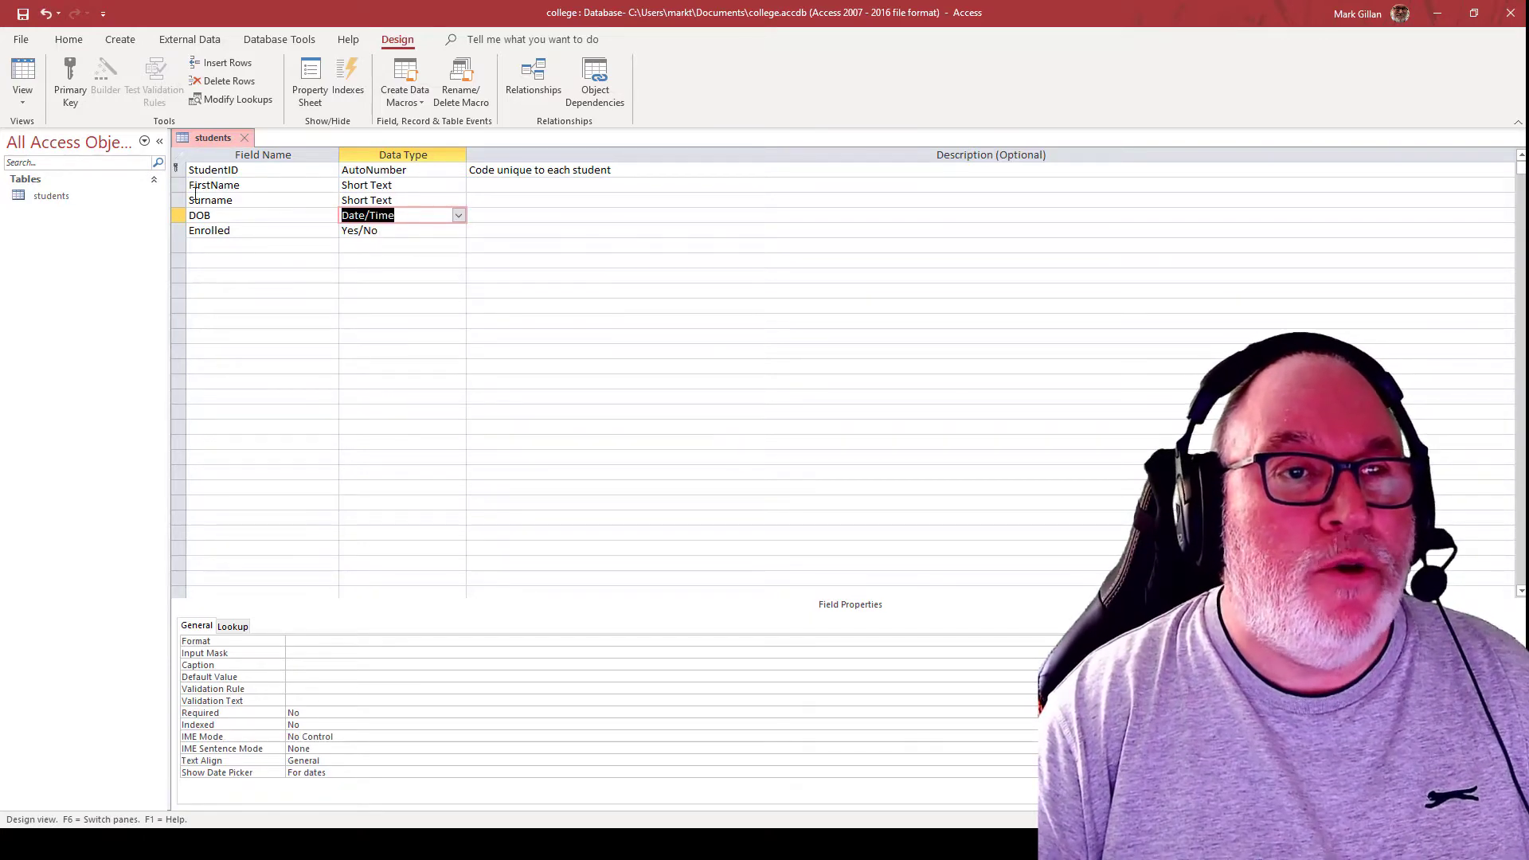
# Make the Surname field mandatory by setting Required to Yes and Allow Zero Length to No
pyautogui.click(240, 230)
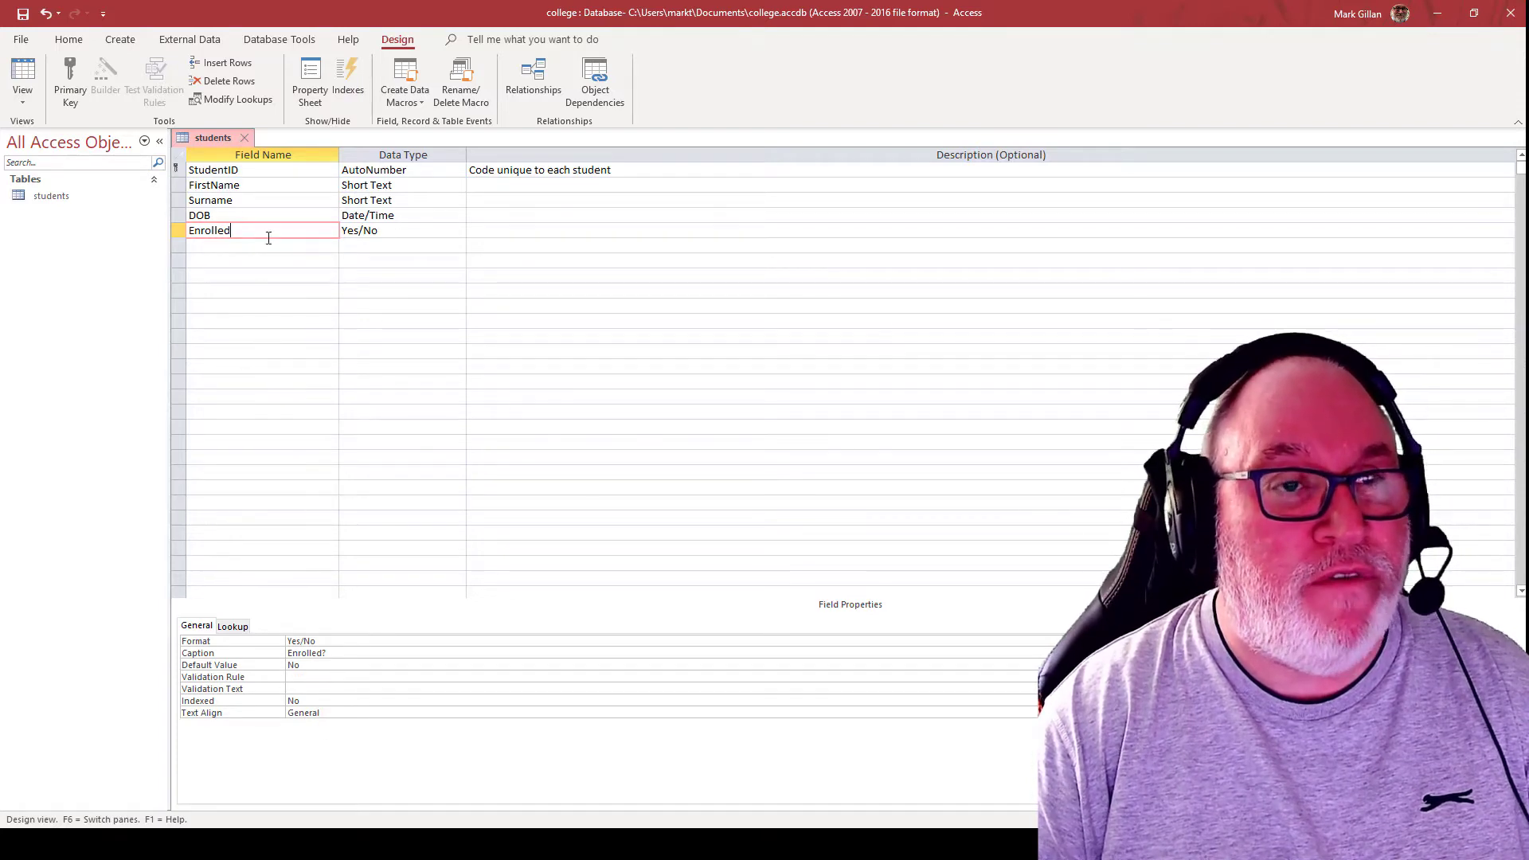
pyautogui.click(257, 185)
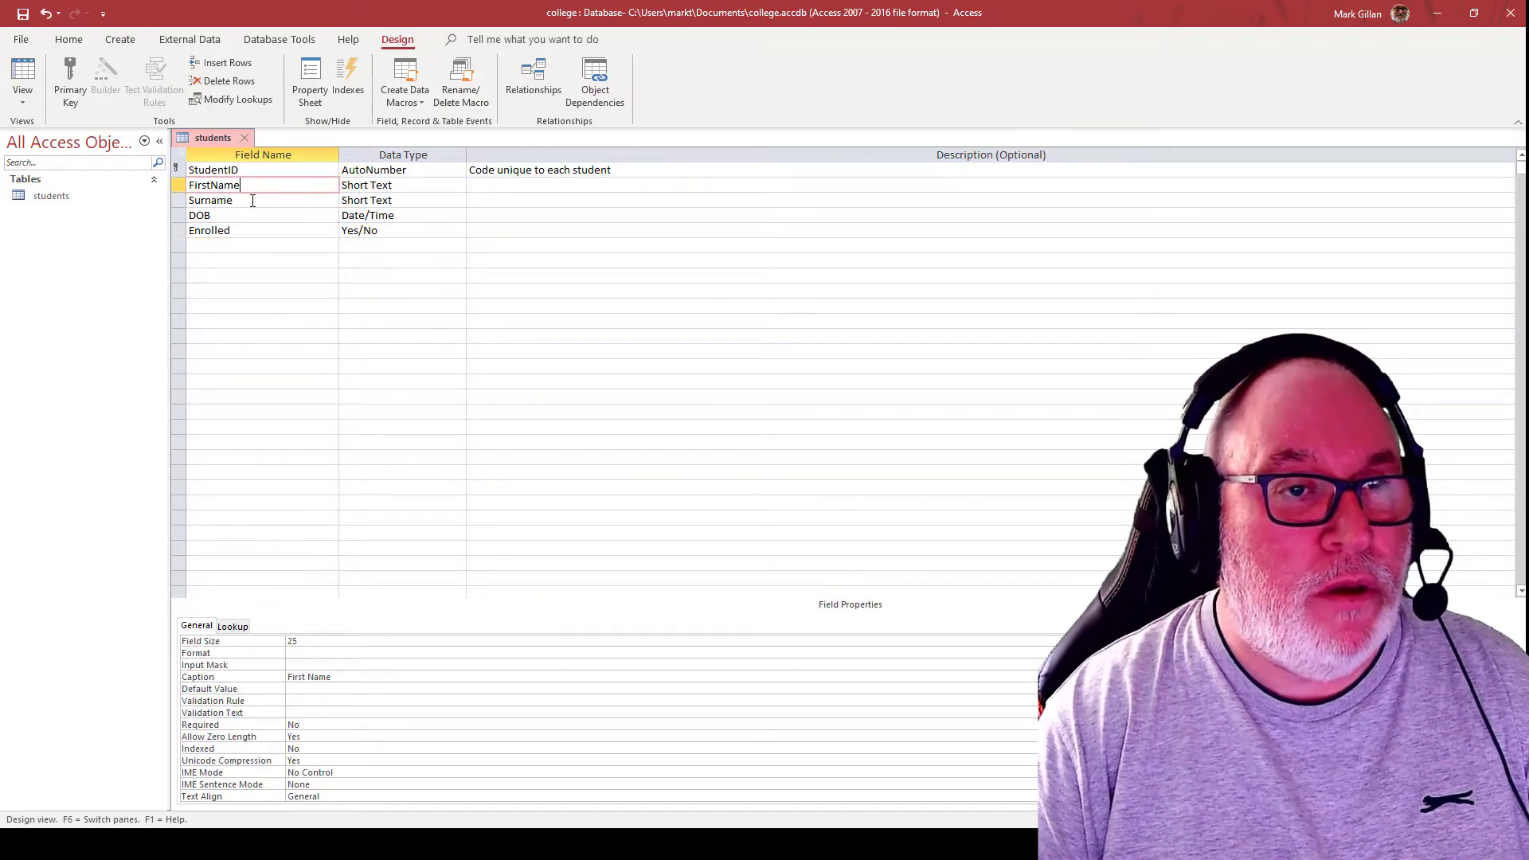
pyautogui.click(251, 200)
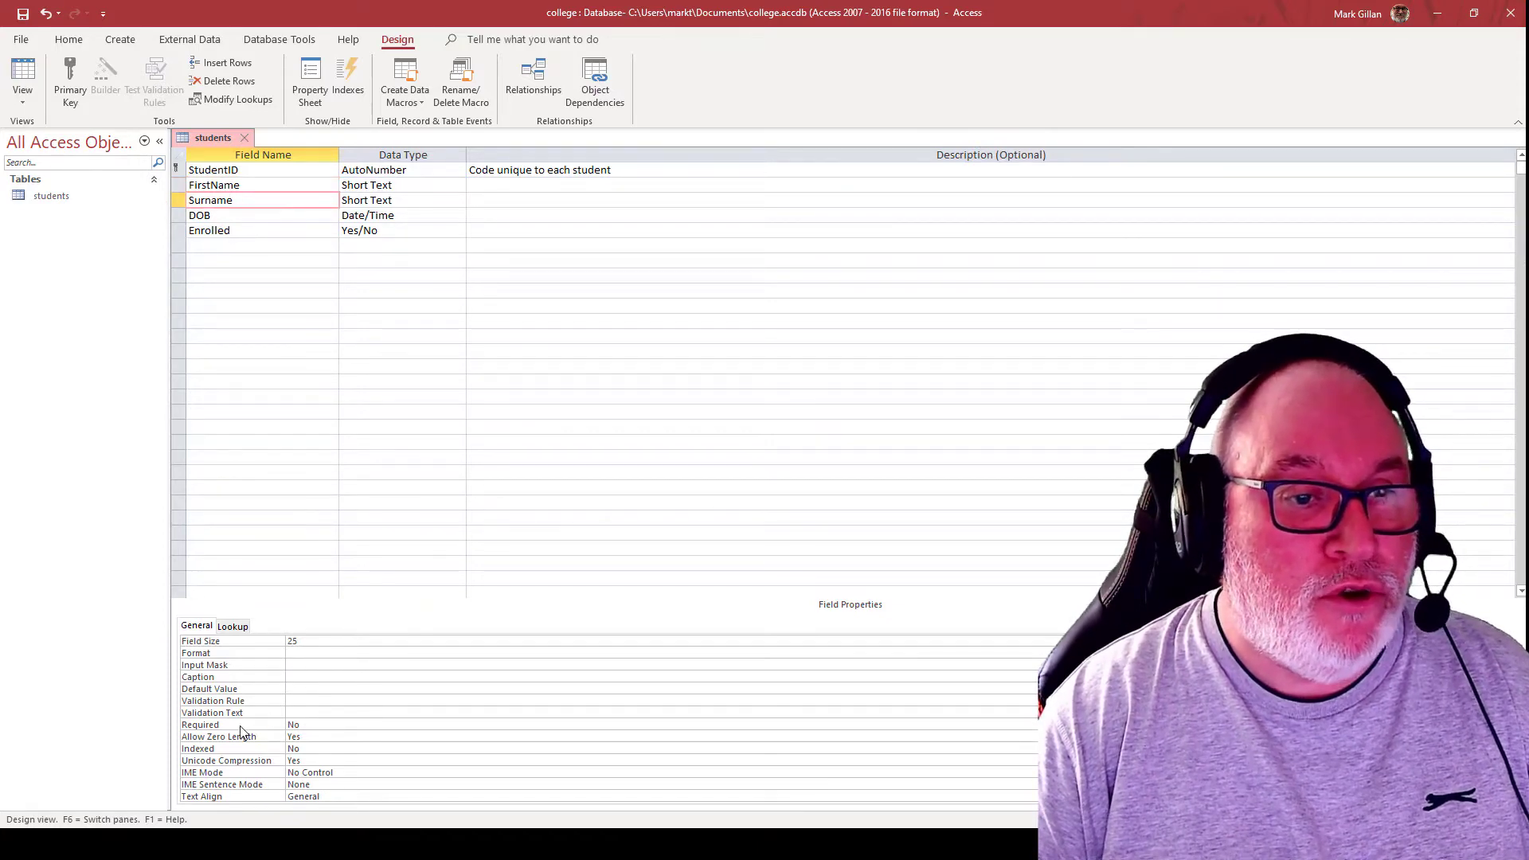
pyautogui.click(307, 726)
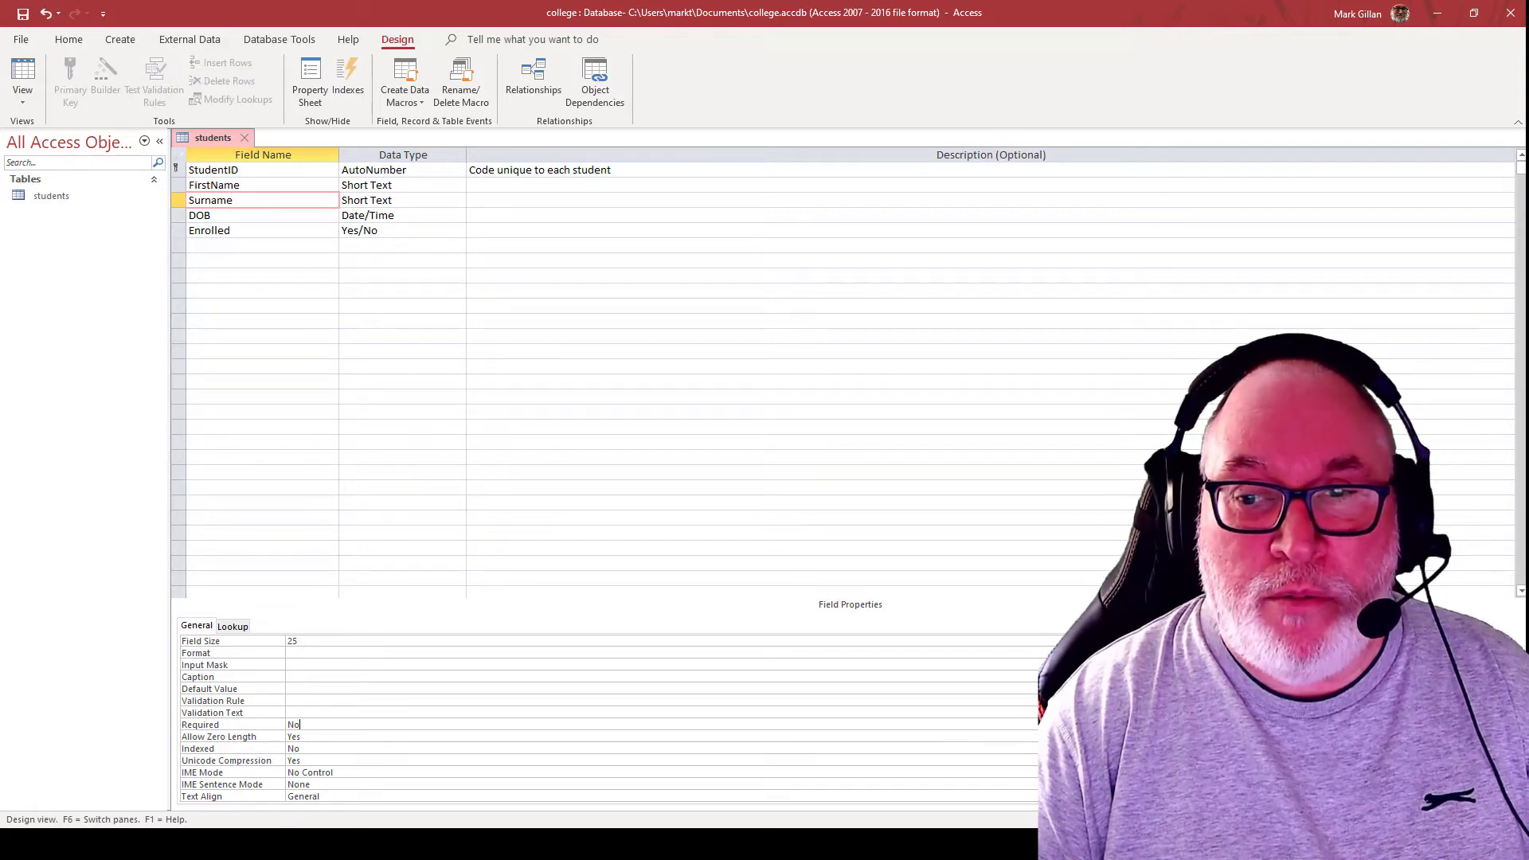
pyautogui.click(1269, 725)
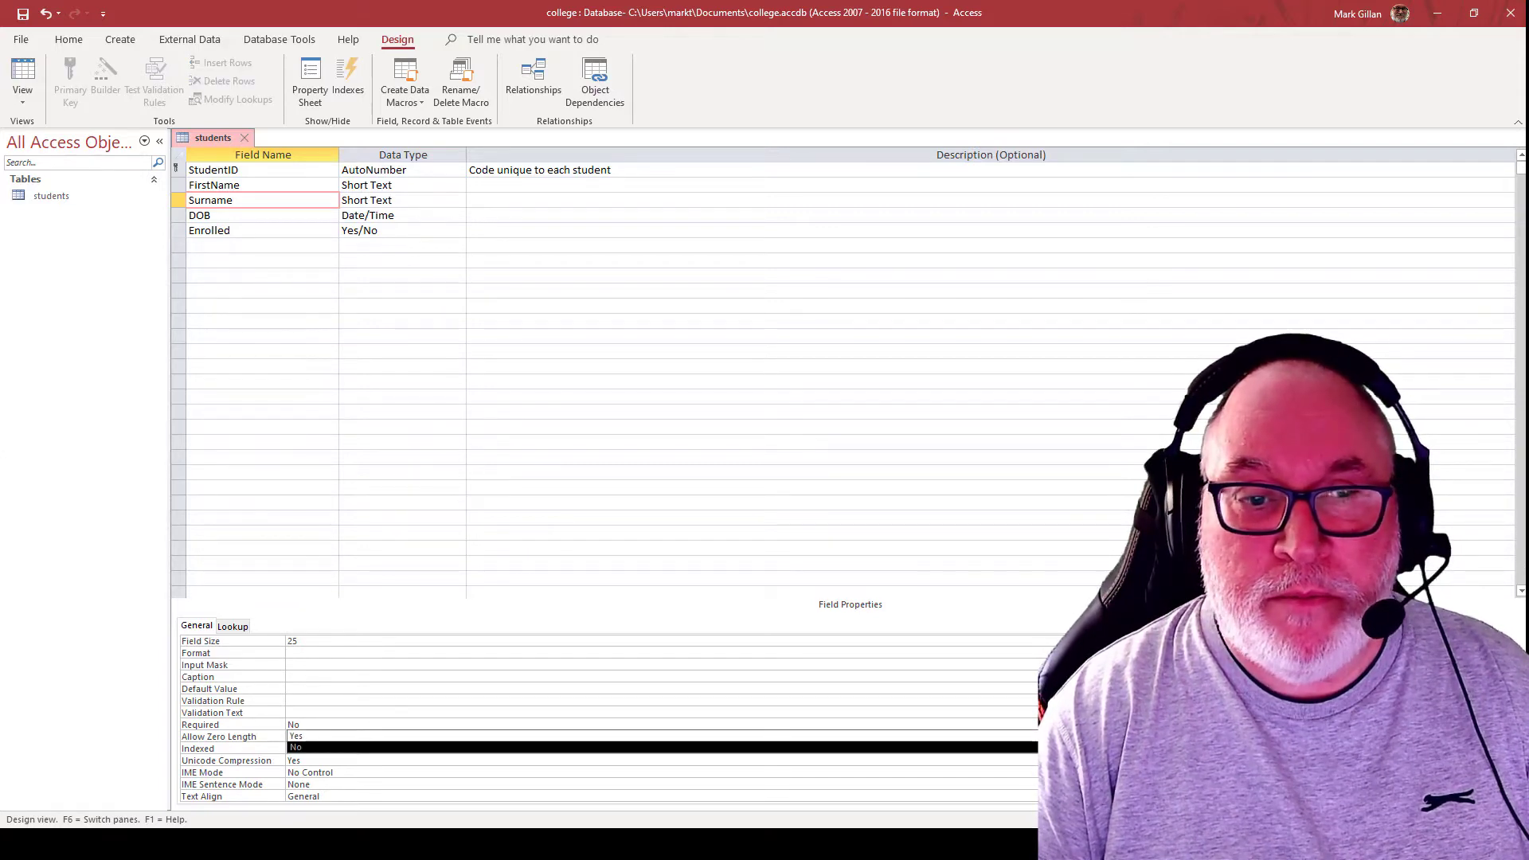
pyautogui.click(303, 737)
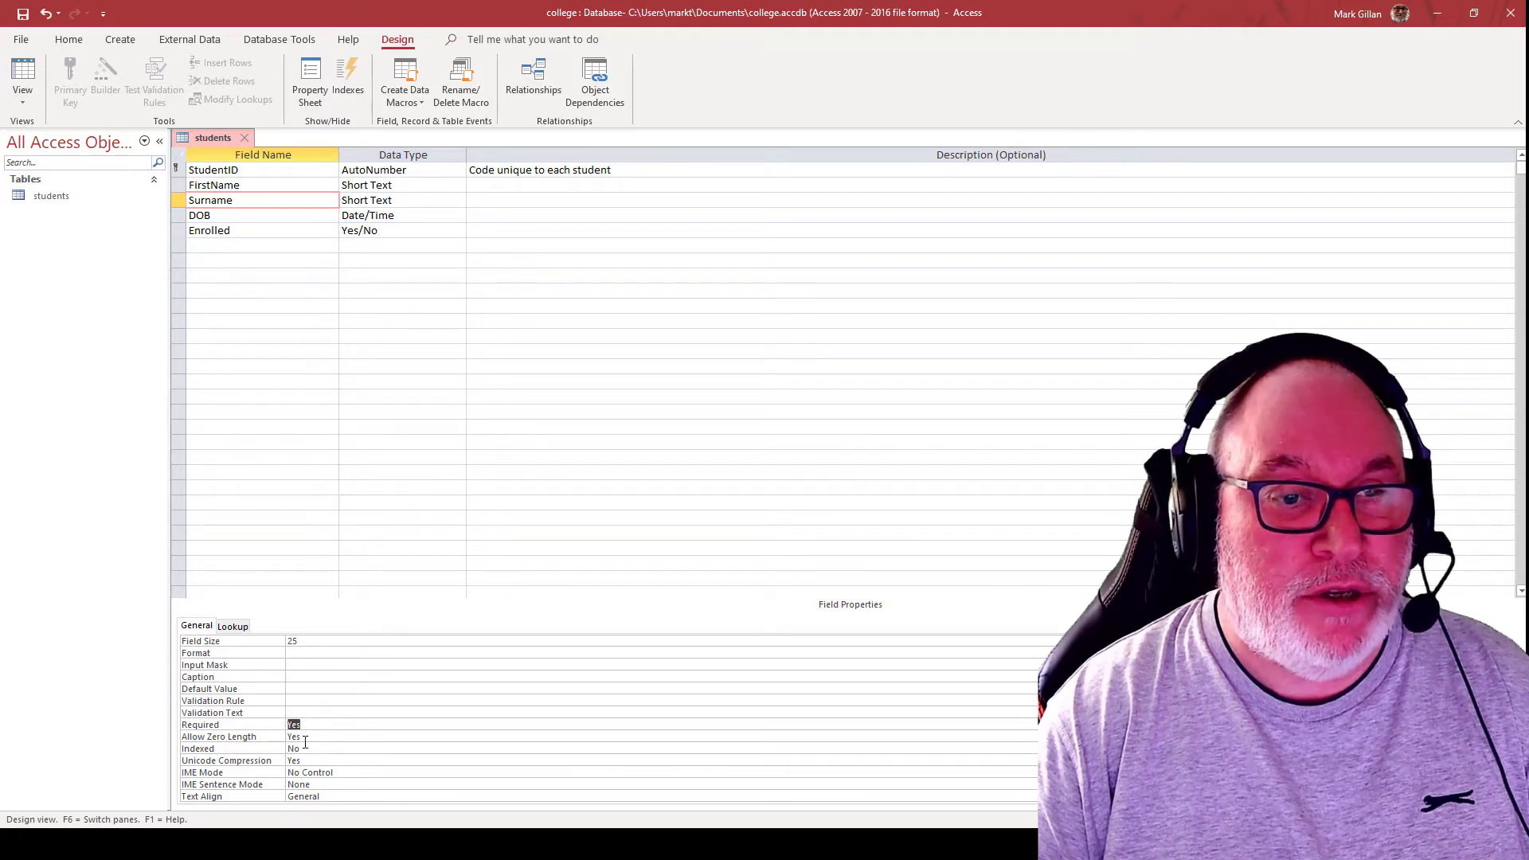
pyautogui.click(305, 738)
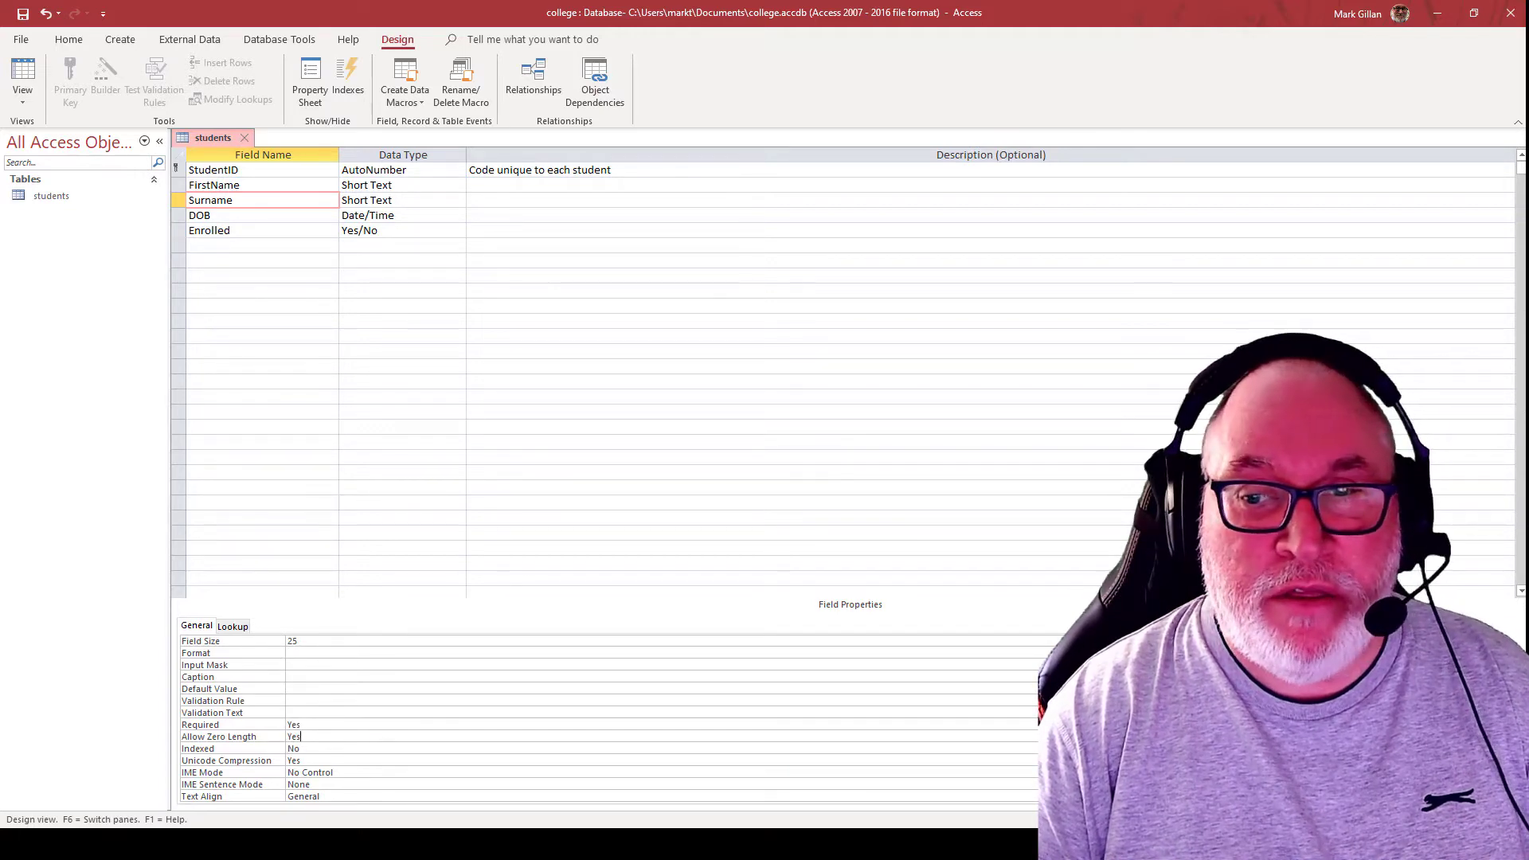
pyautogui.click(1270, 738)
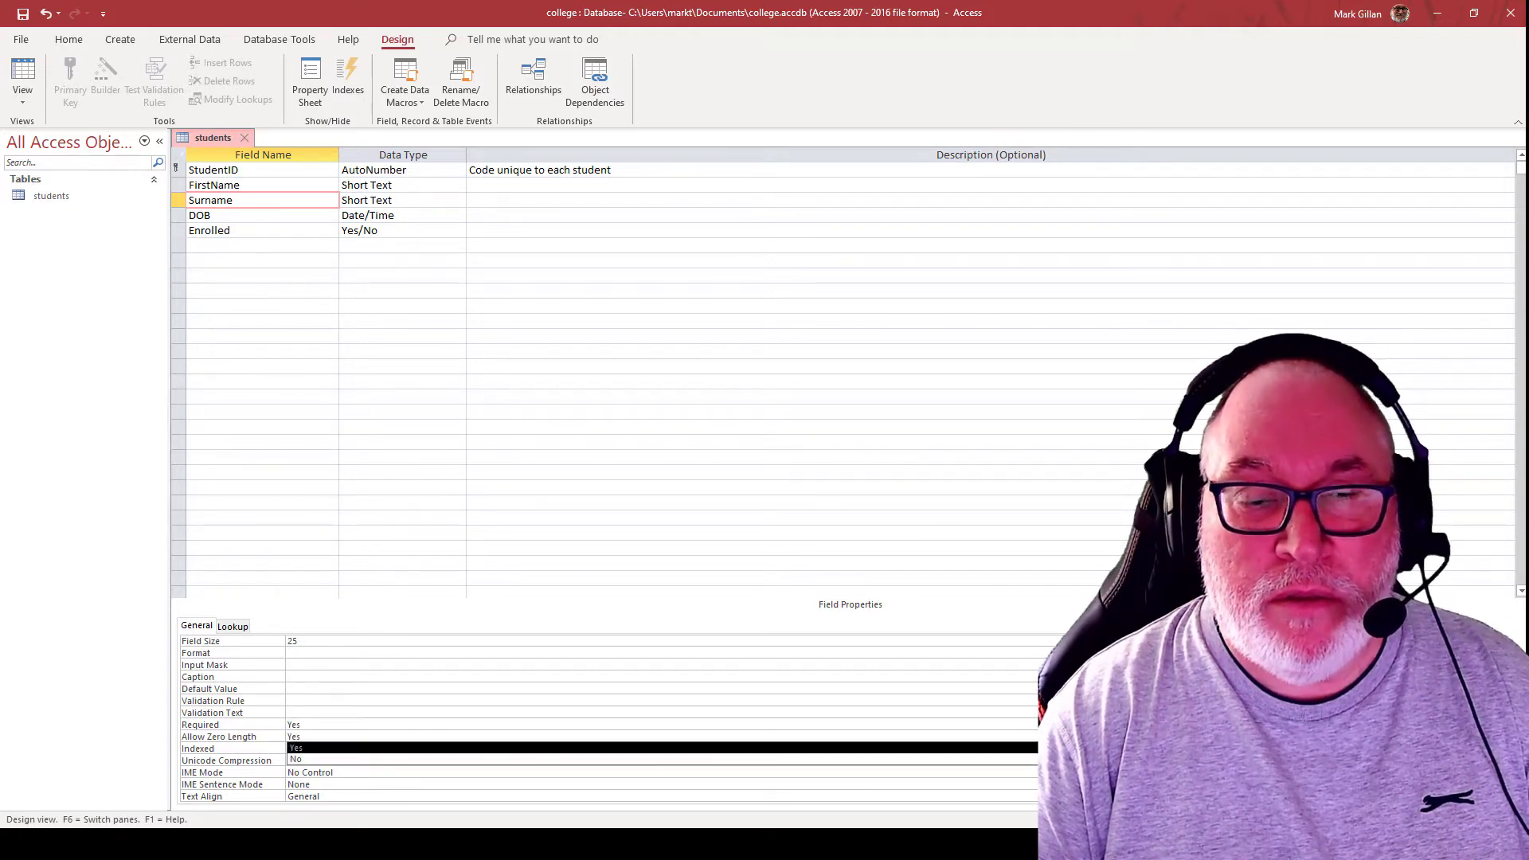
pyautogui.click(293, 760)
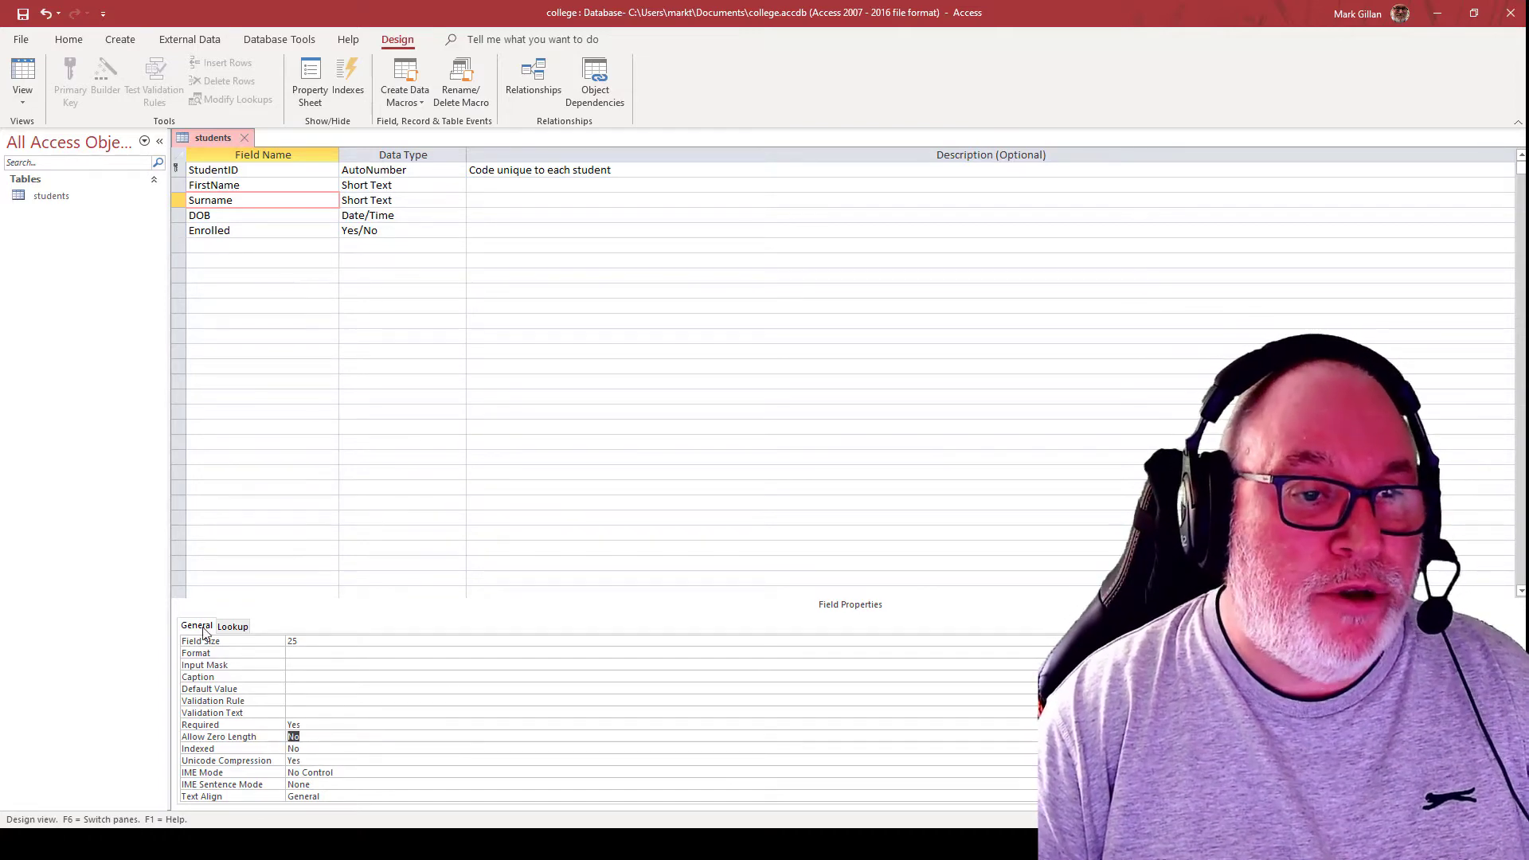
# Check the properties of the DOB, FirstName, Surname and StudentID fields and save the students table design
pyautogui.click(252, 213)
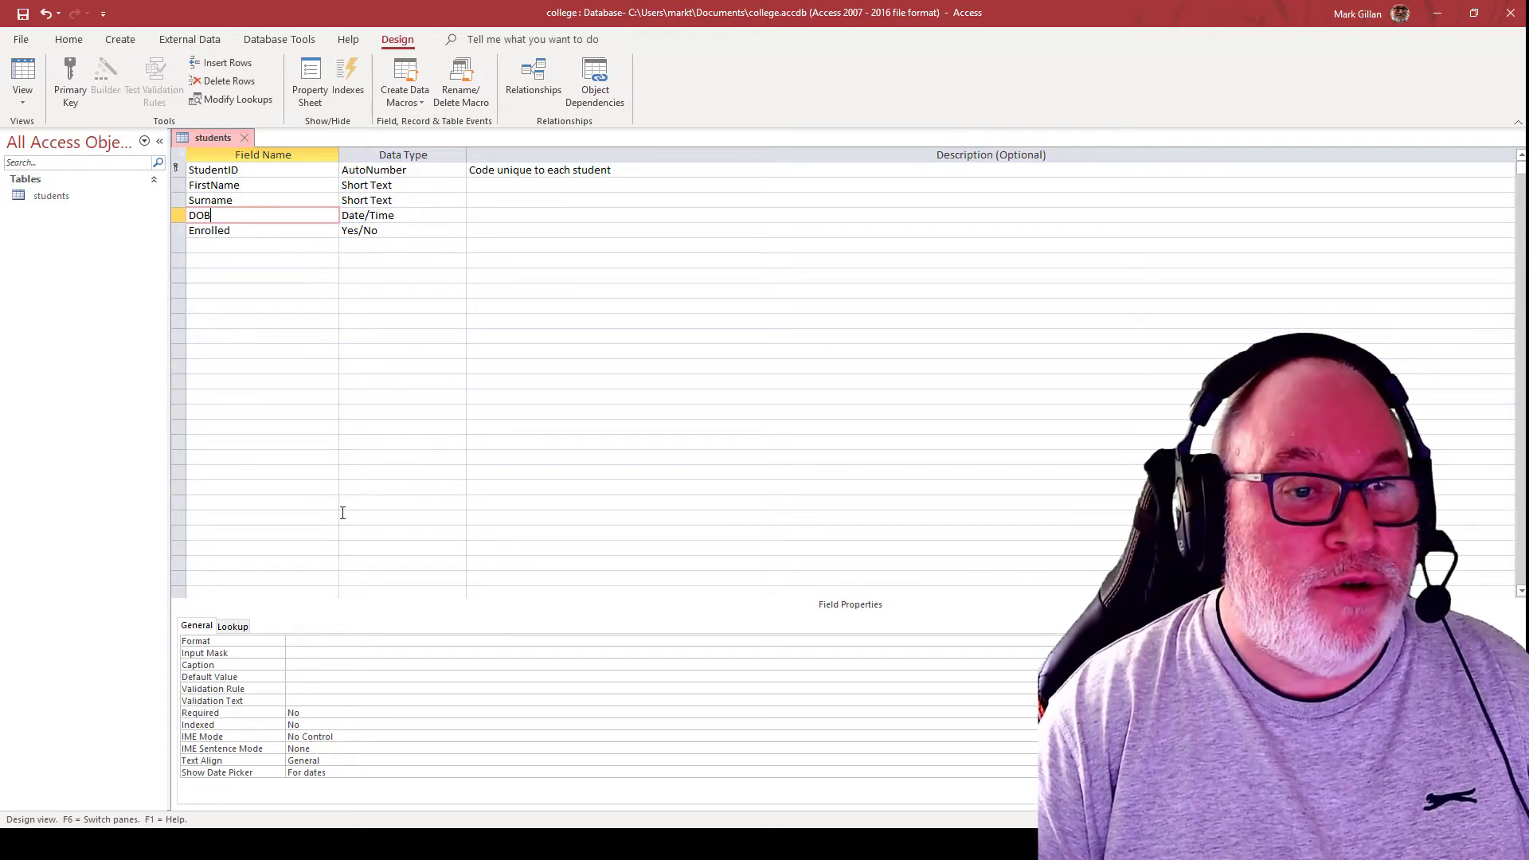
pyautogui.click(254, 185)
pyautogui.click(248, 200)
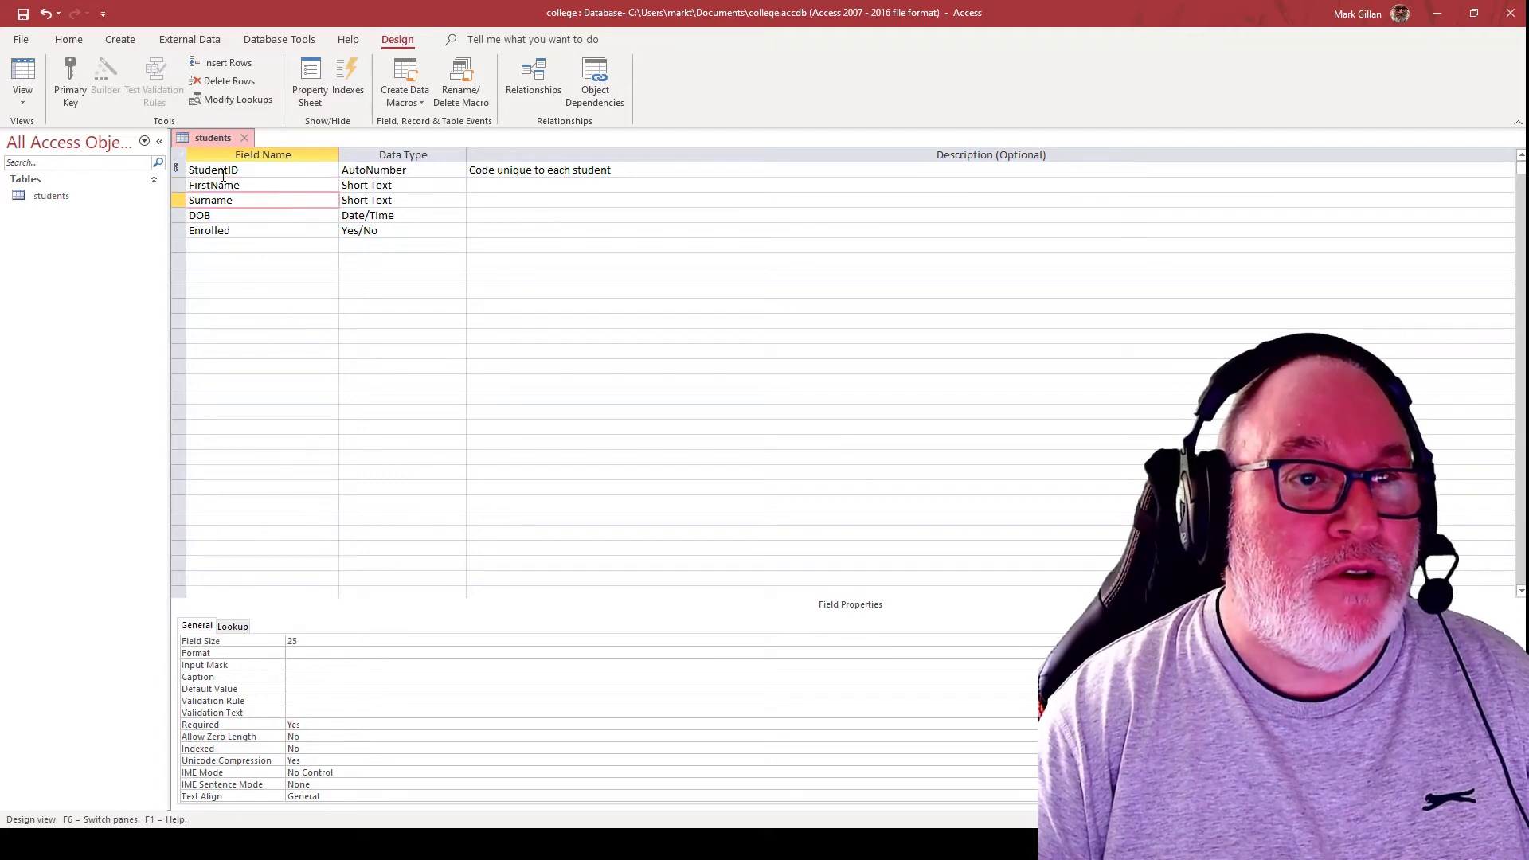
pyautogui.click(265, 168)
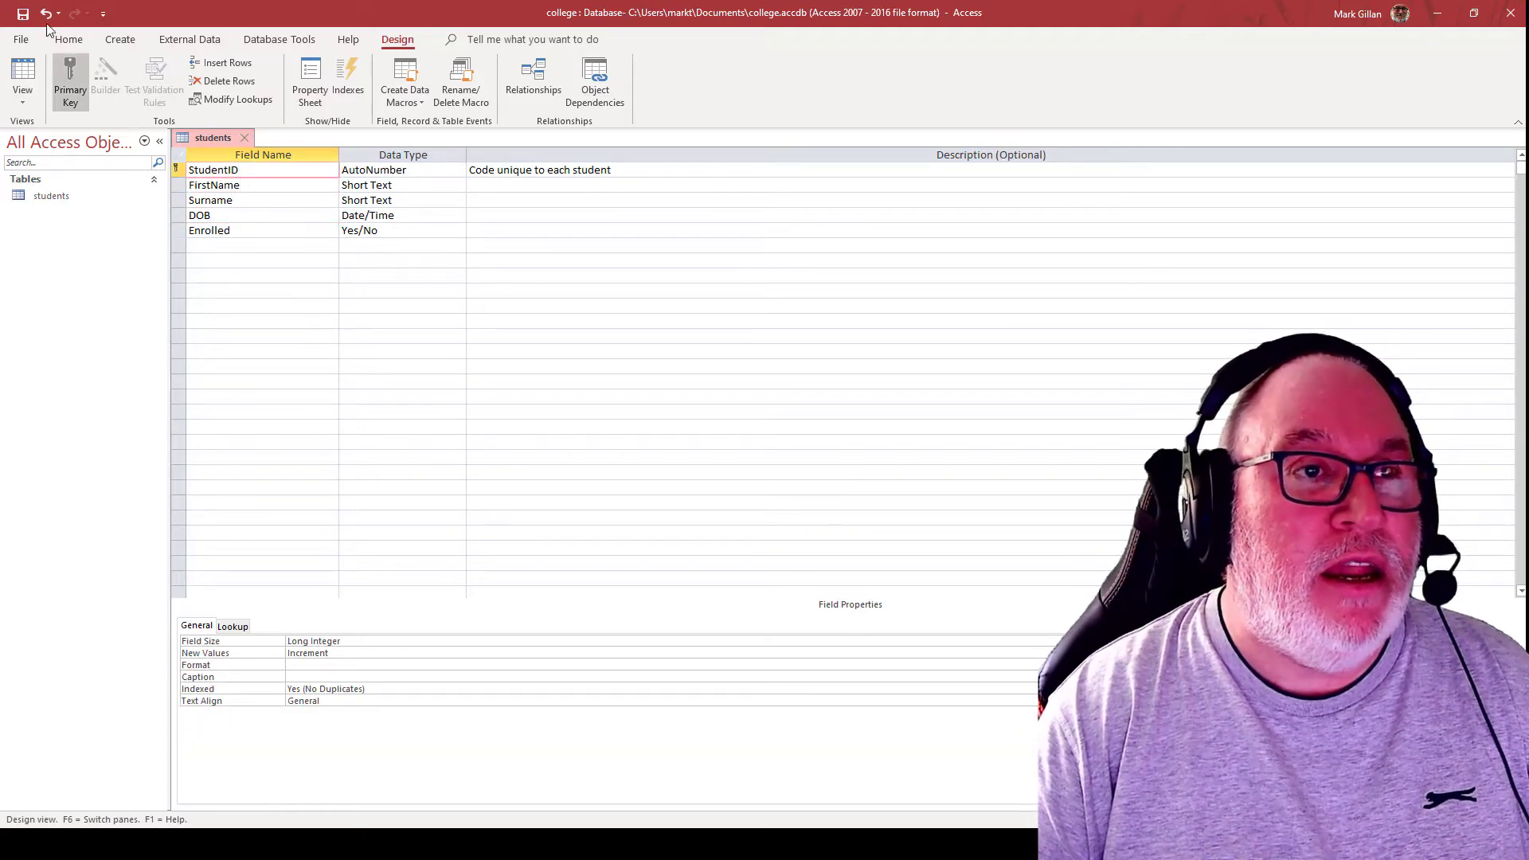
pyautogui.click(22, 15)
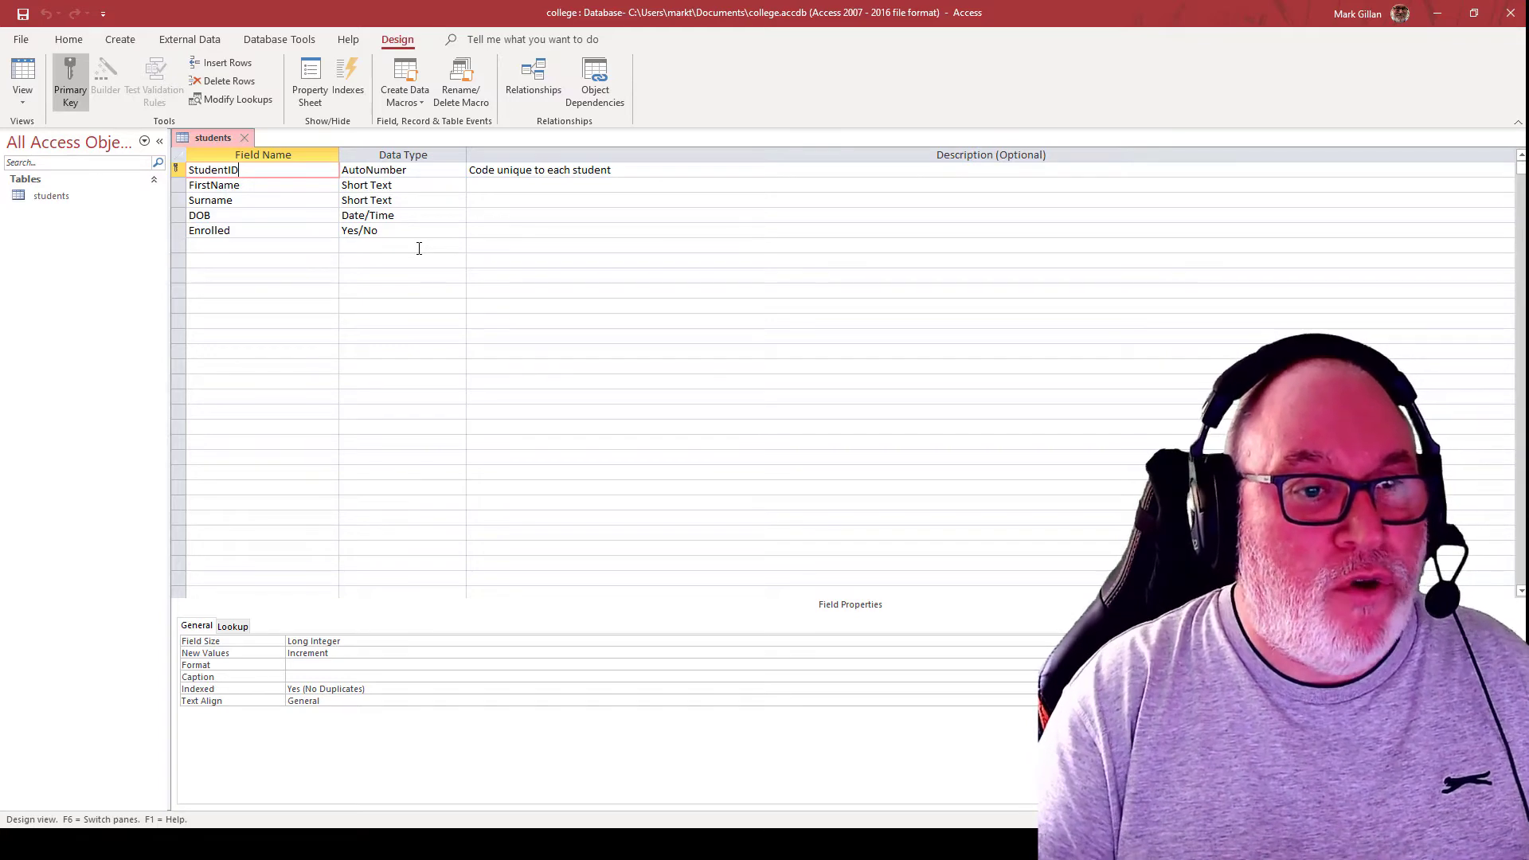
# Add the description "Whether the student is fully enrolled and all confirmed." to the Enrolled field
pyautogui.click(258, 201)
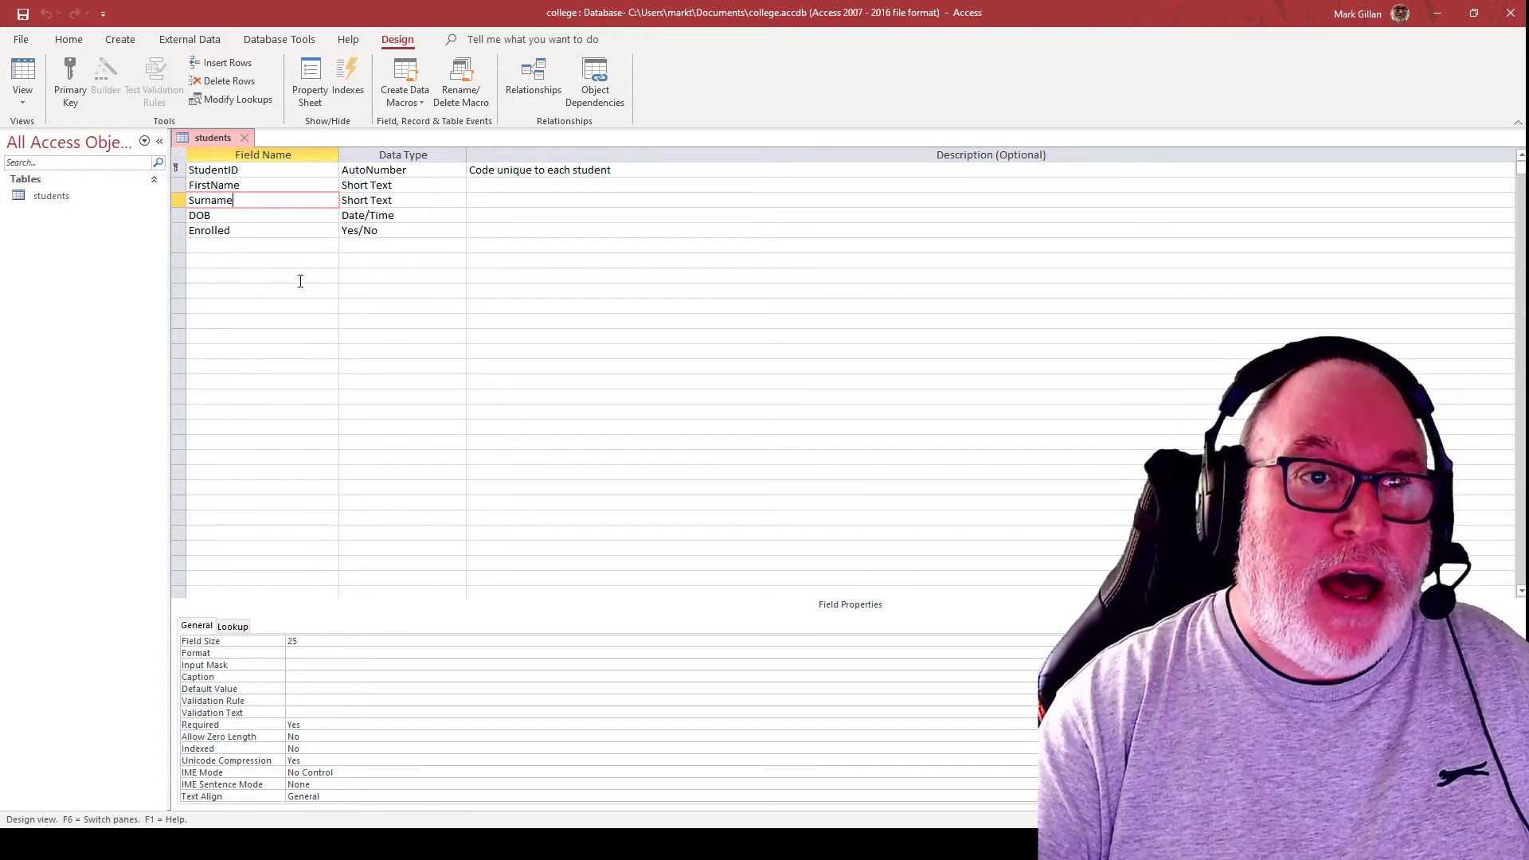
pyautogui.click(257, 232)
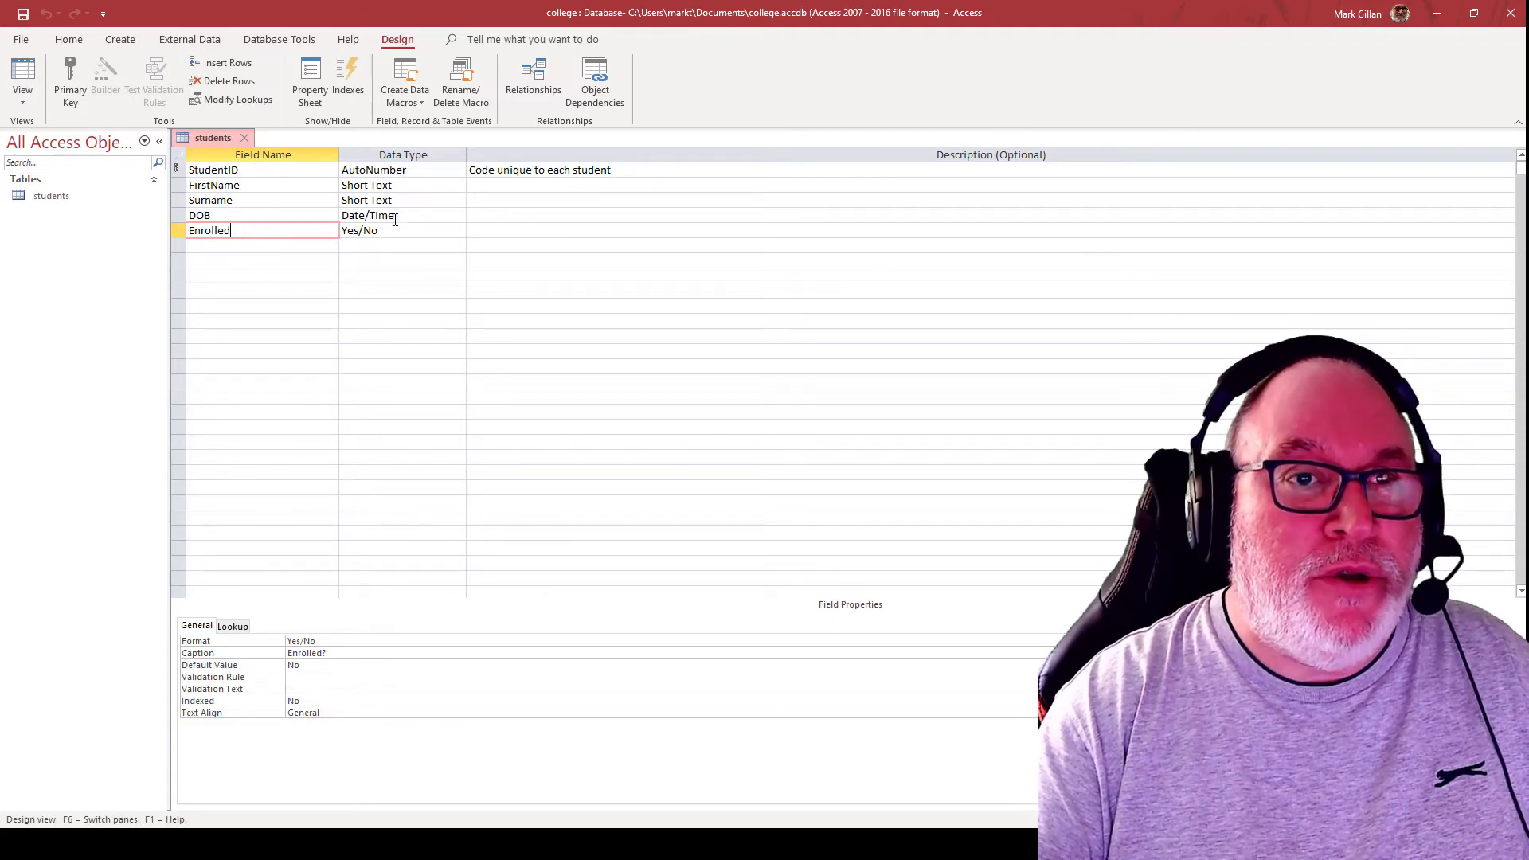
pyautogui.click(481, 229)
pyautogui.write('Whet')
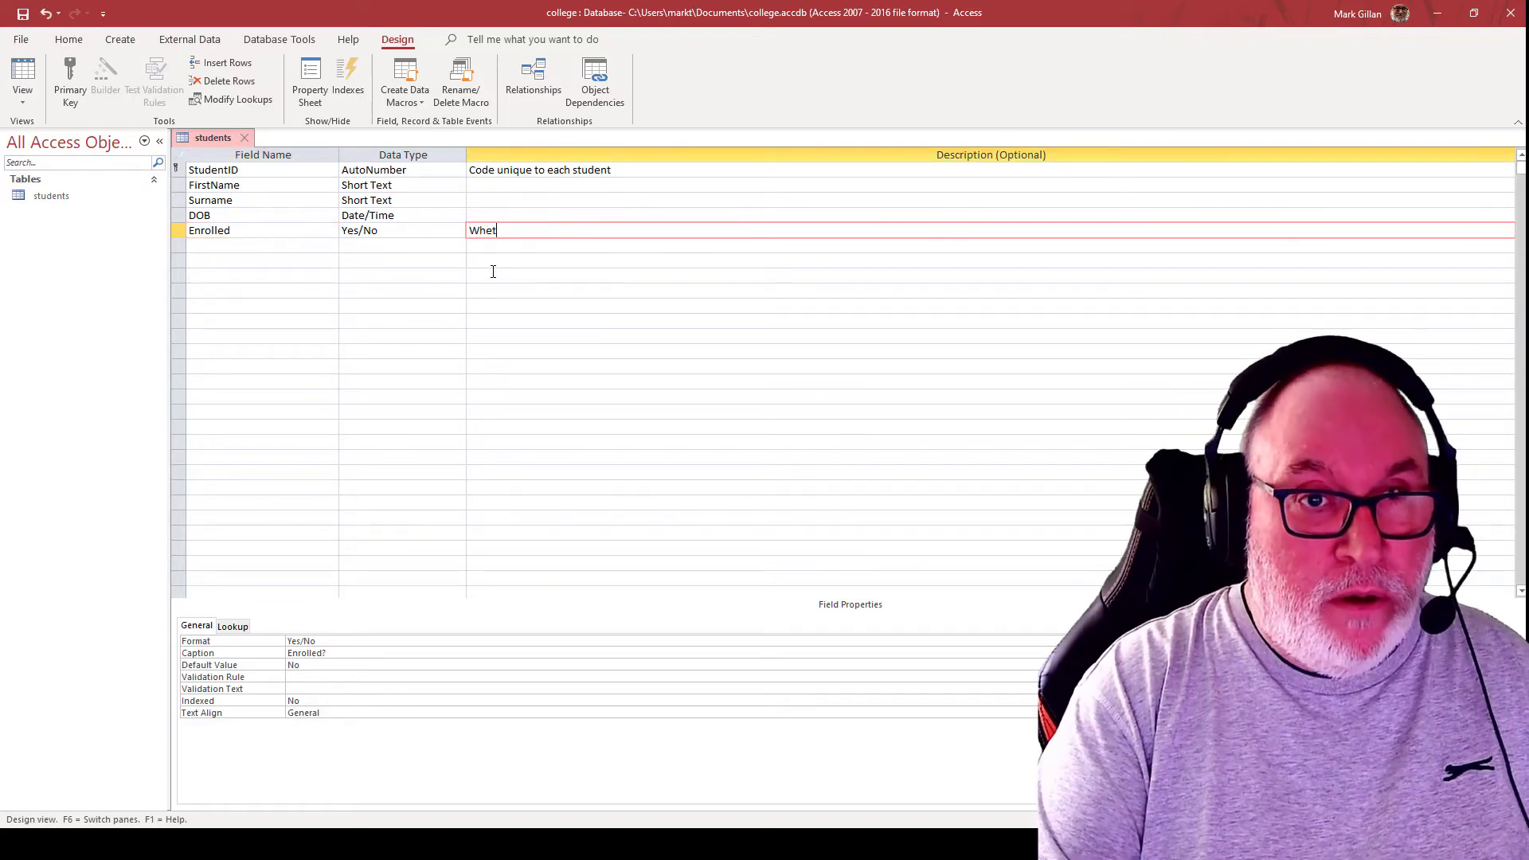
pyautogui.write('her the student ')
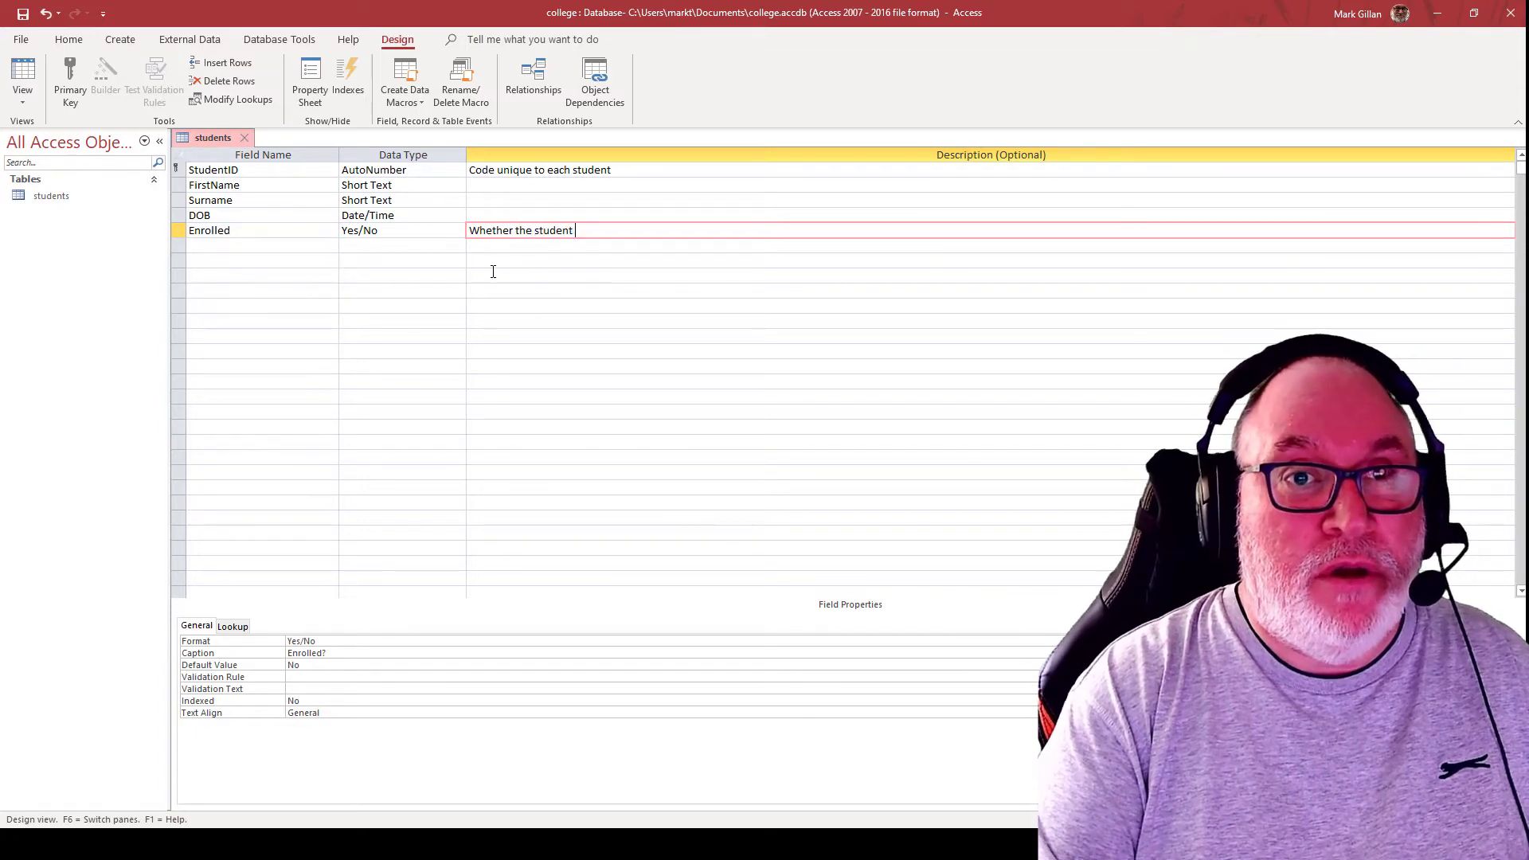
pyautogui.write('is fully ')
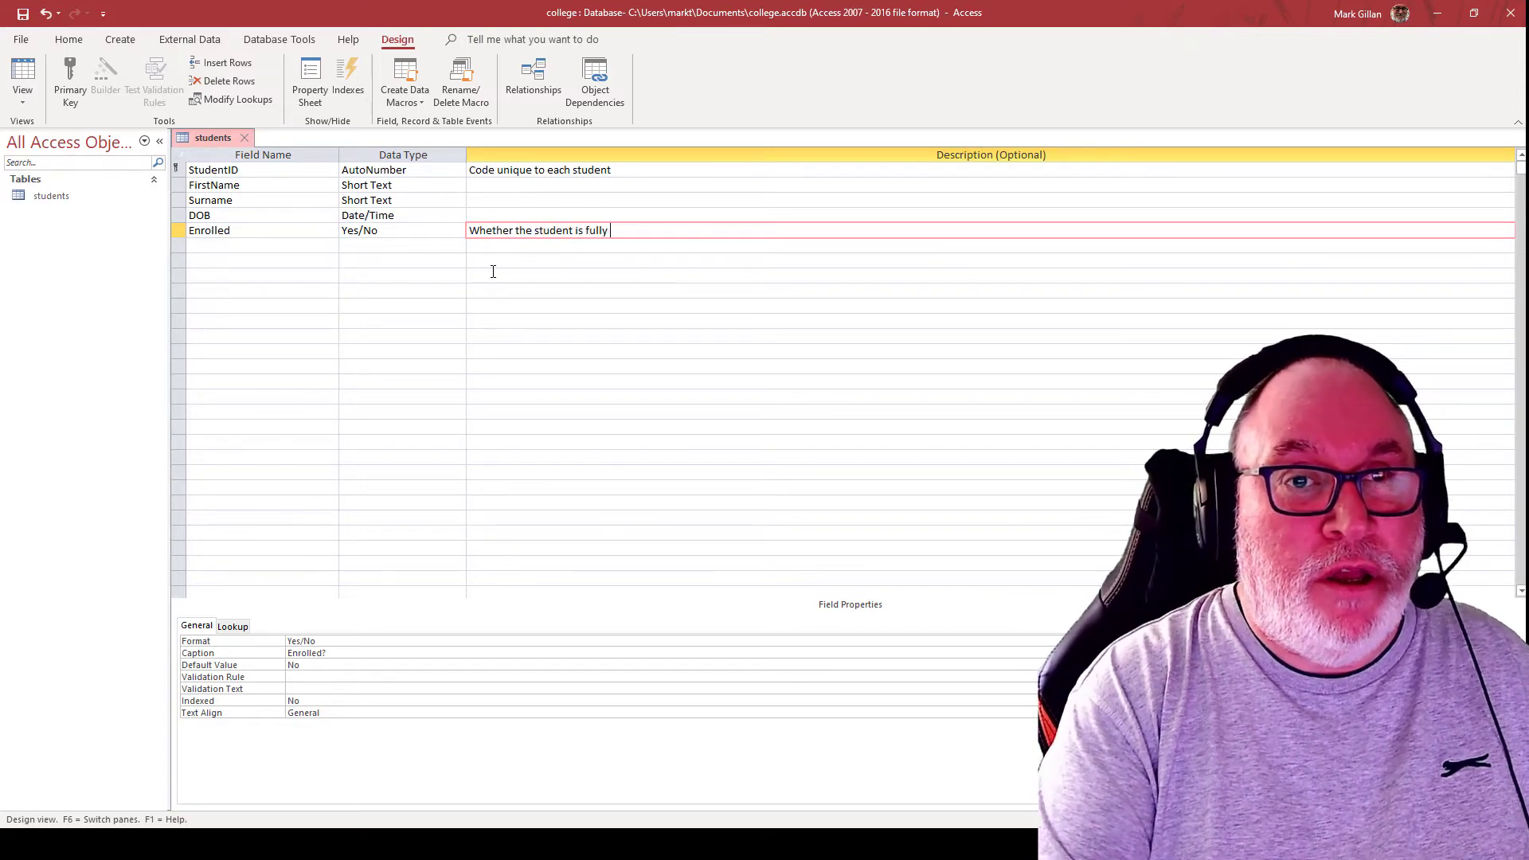
pyautogui.write('enrolled and ')
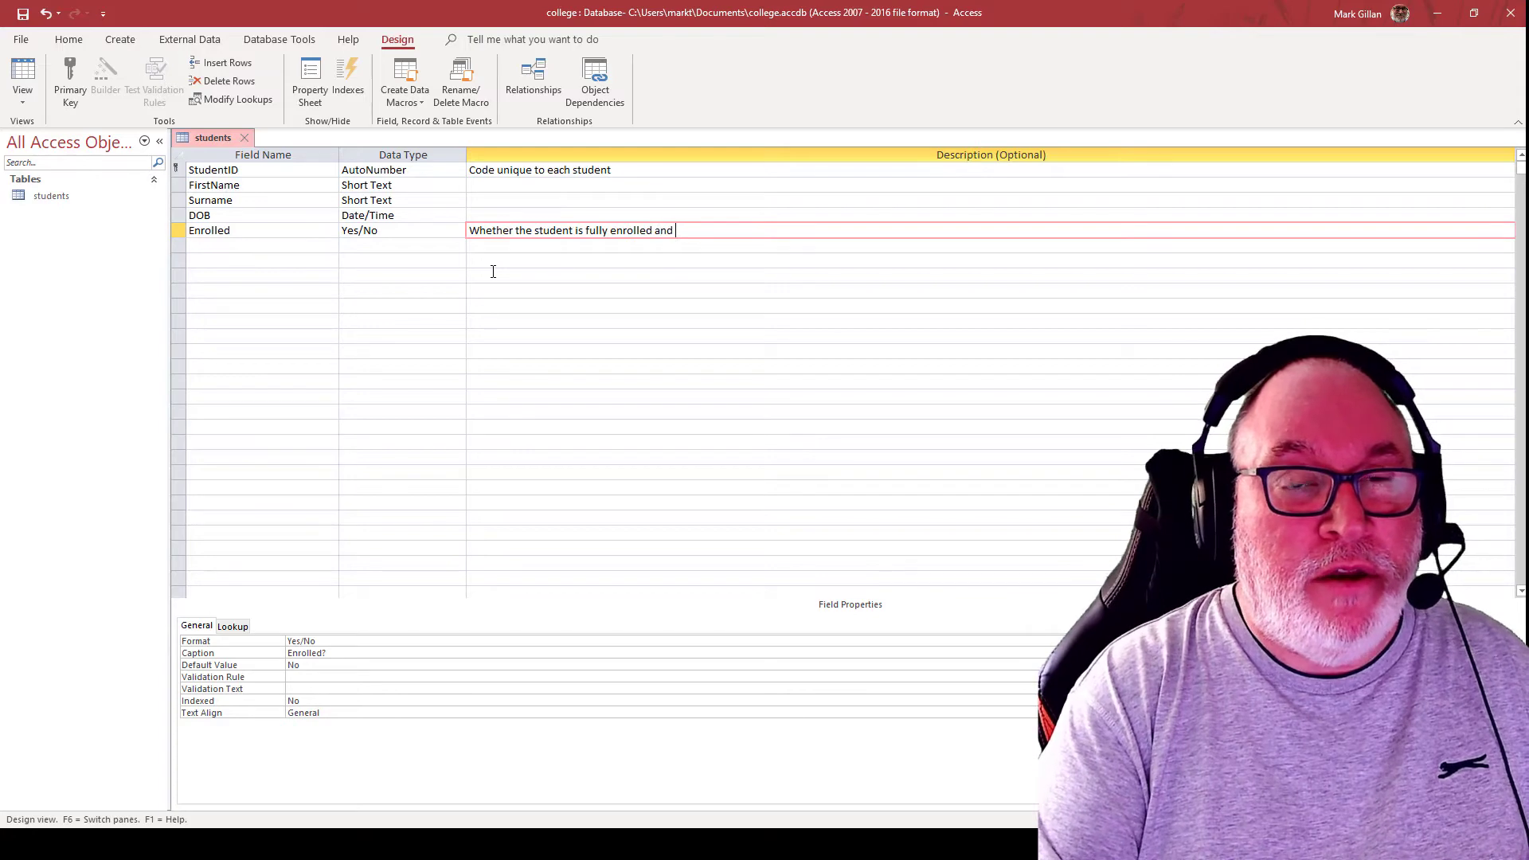
pyautogui.write('all confirm')
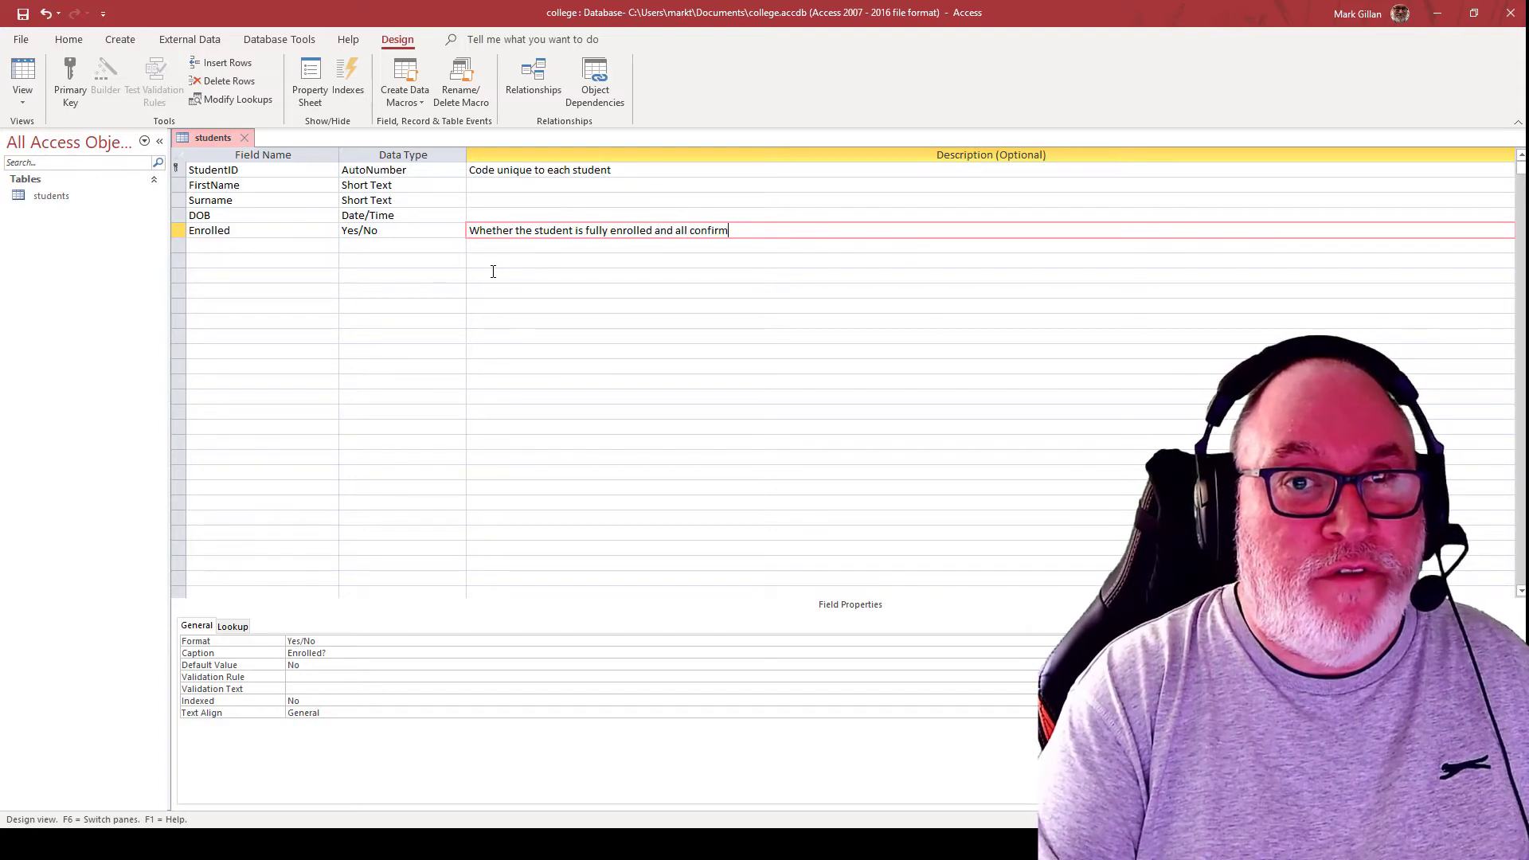
pyautogui.write('ed.')
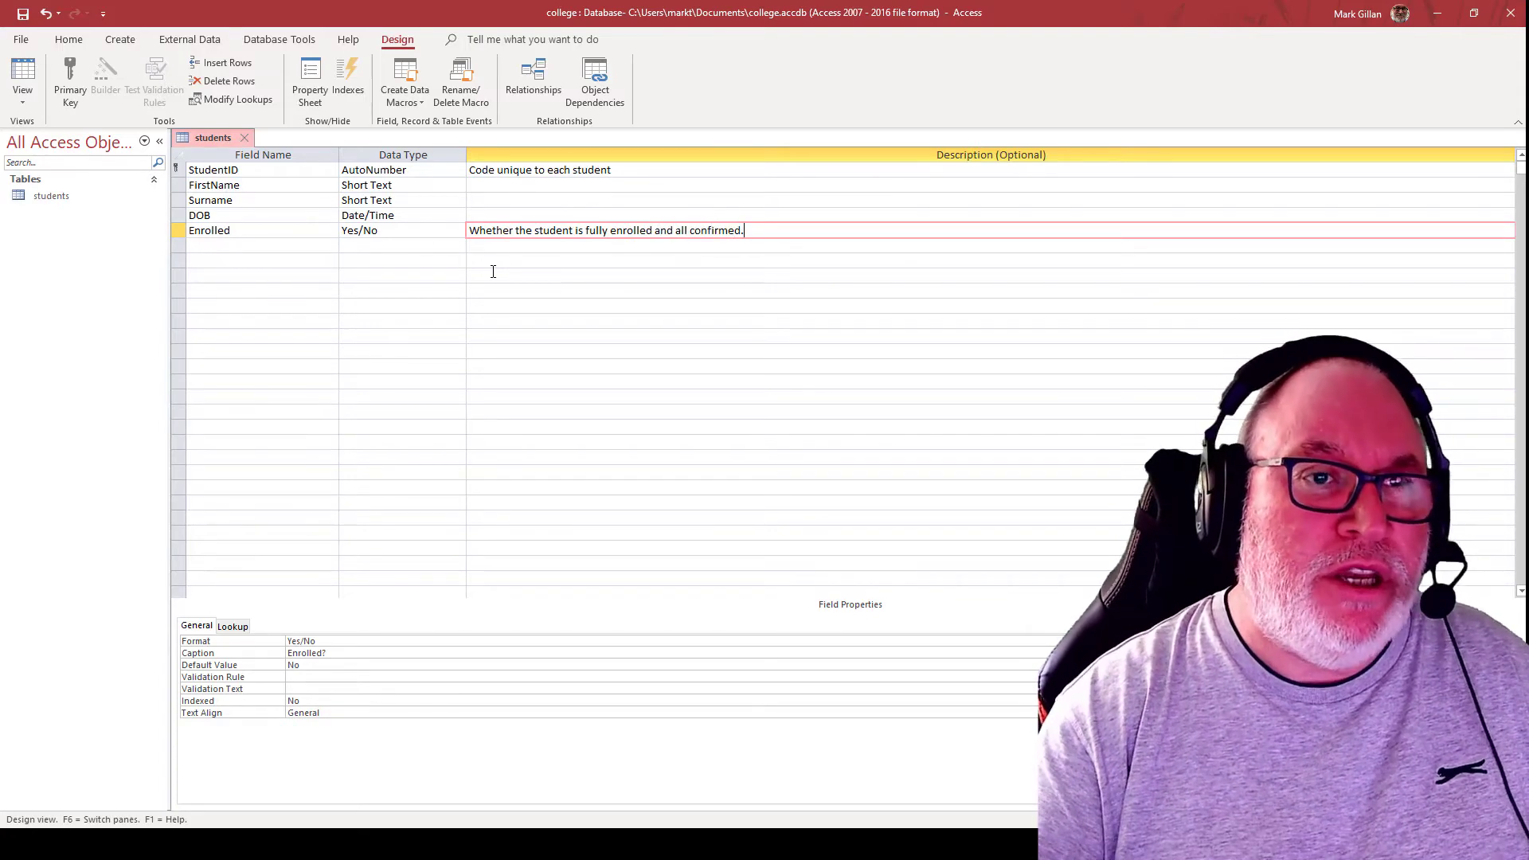
# Set the caption of the DOB field to "Date of Birth"
pyautogui.click(245, 169)
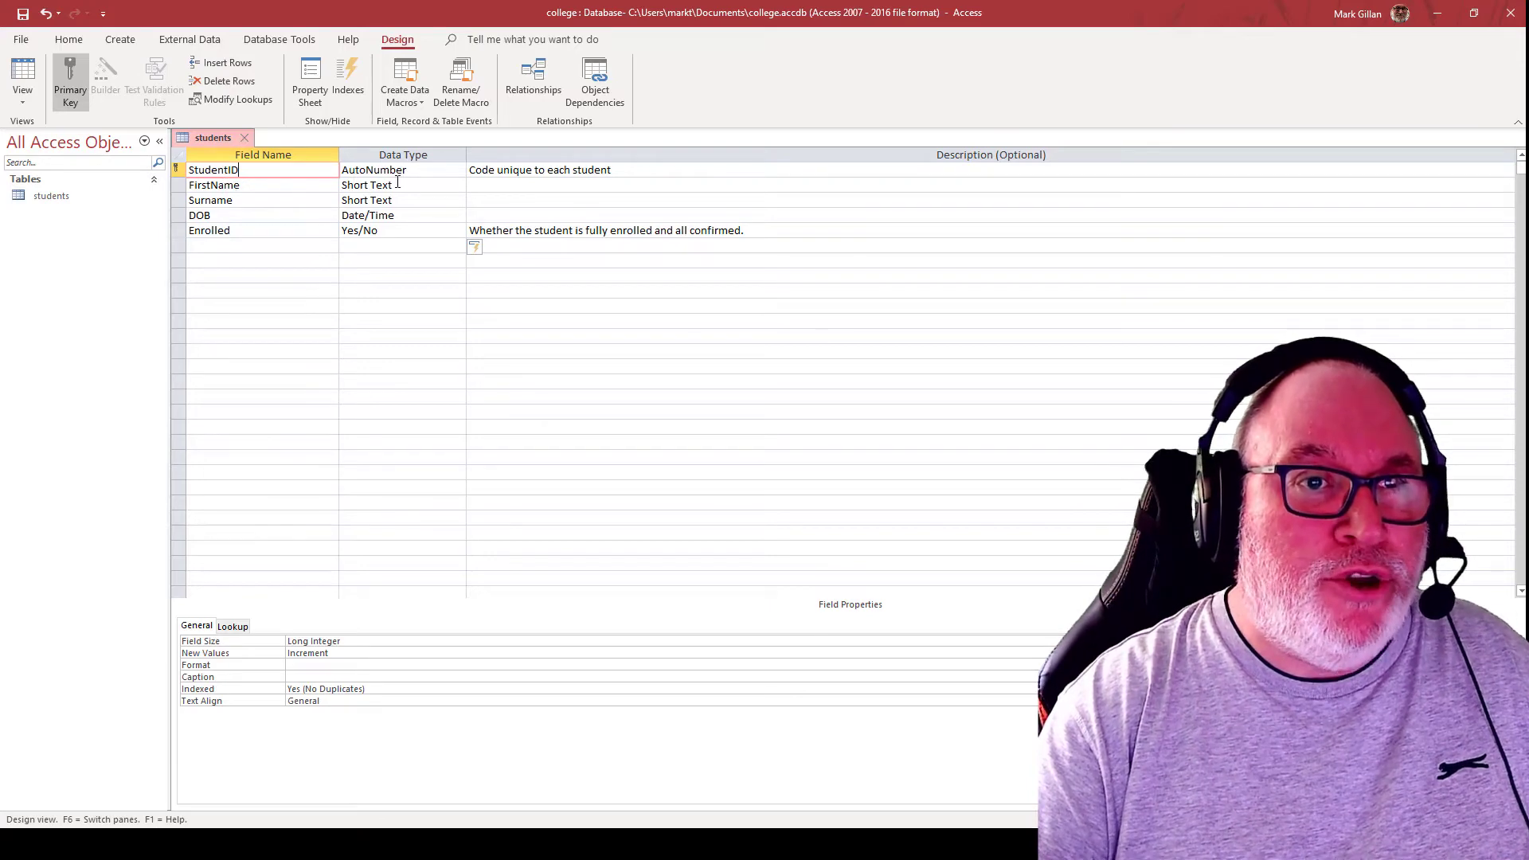
pyautogui.click(242, 187)
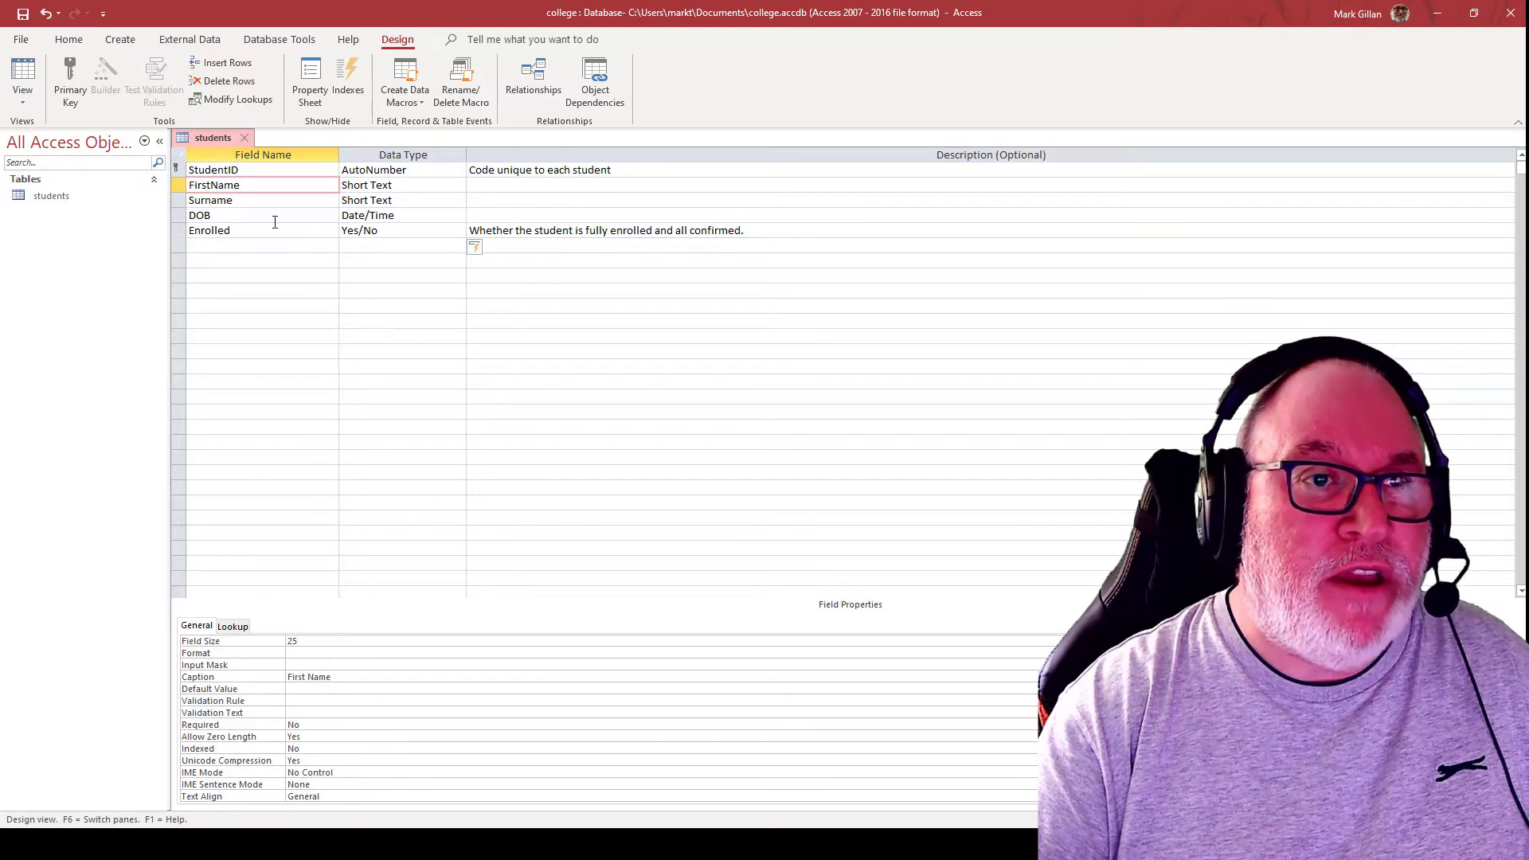
pyautogui.click(212, 199)
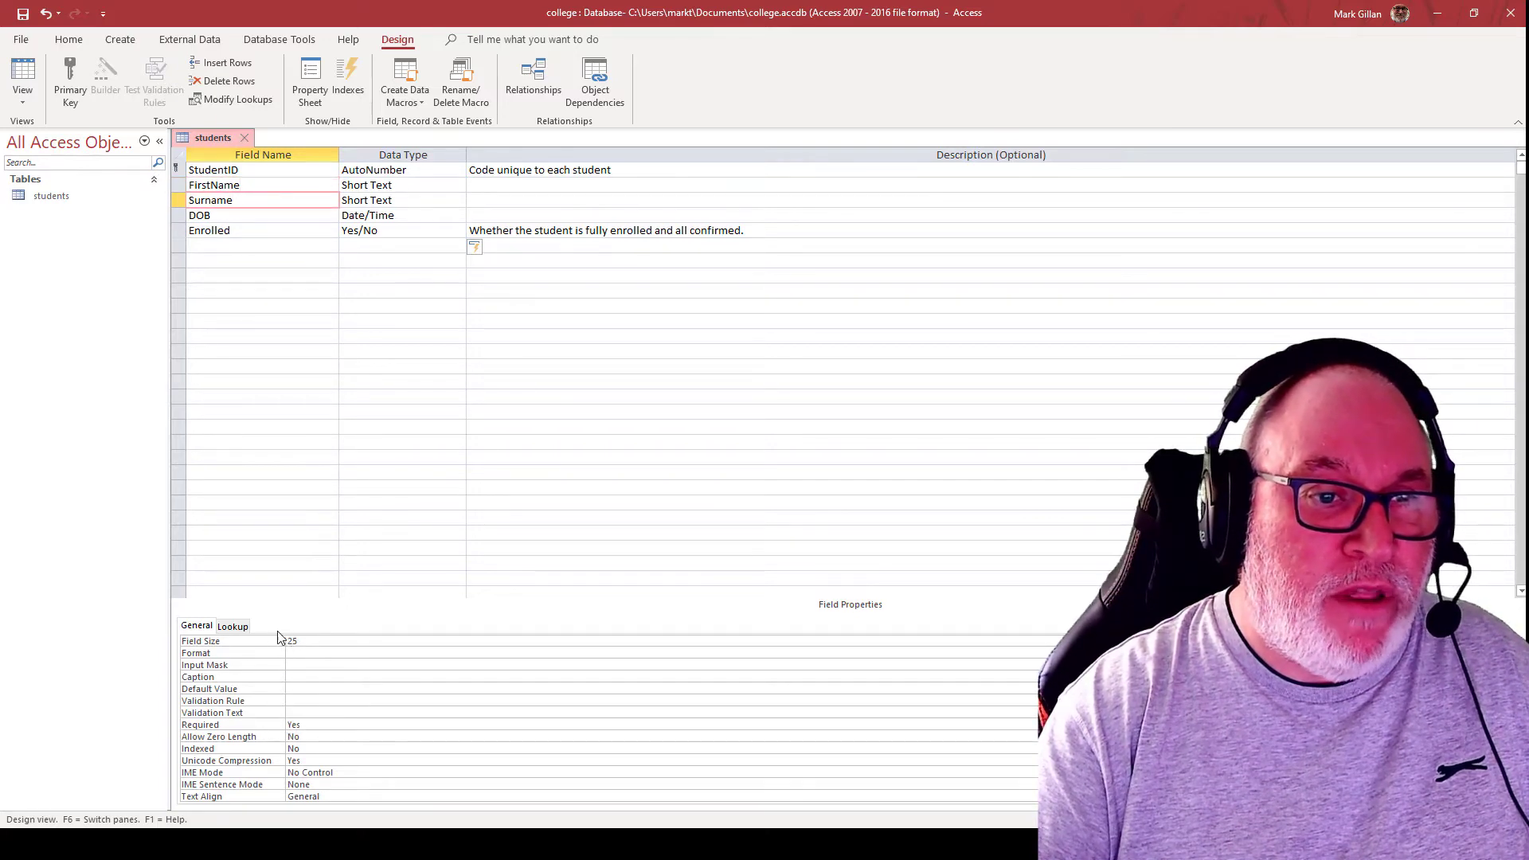
pyautogui.click(250, 212)
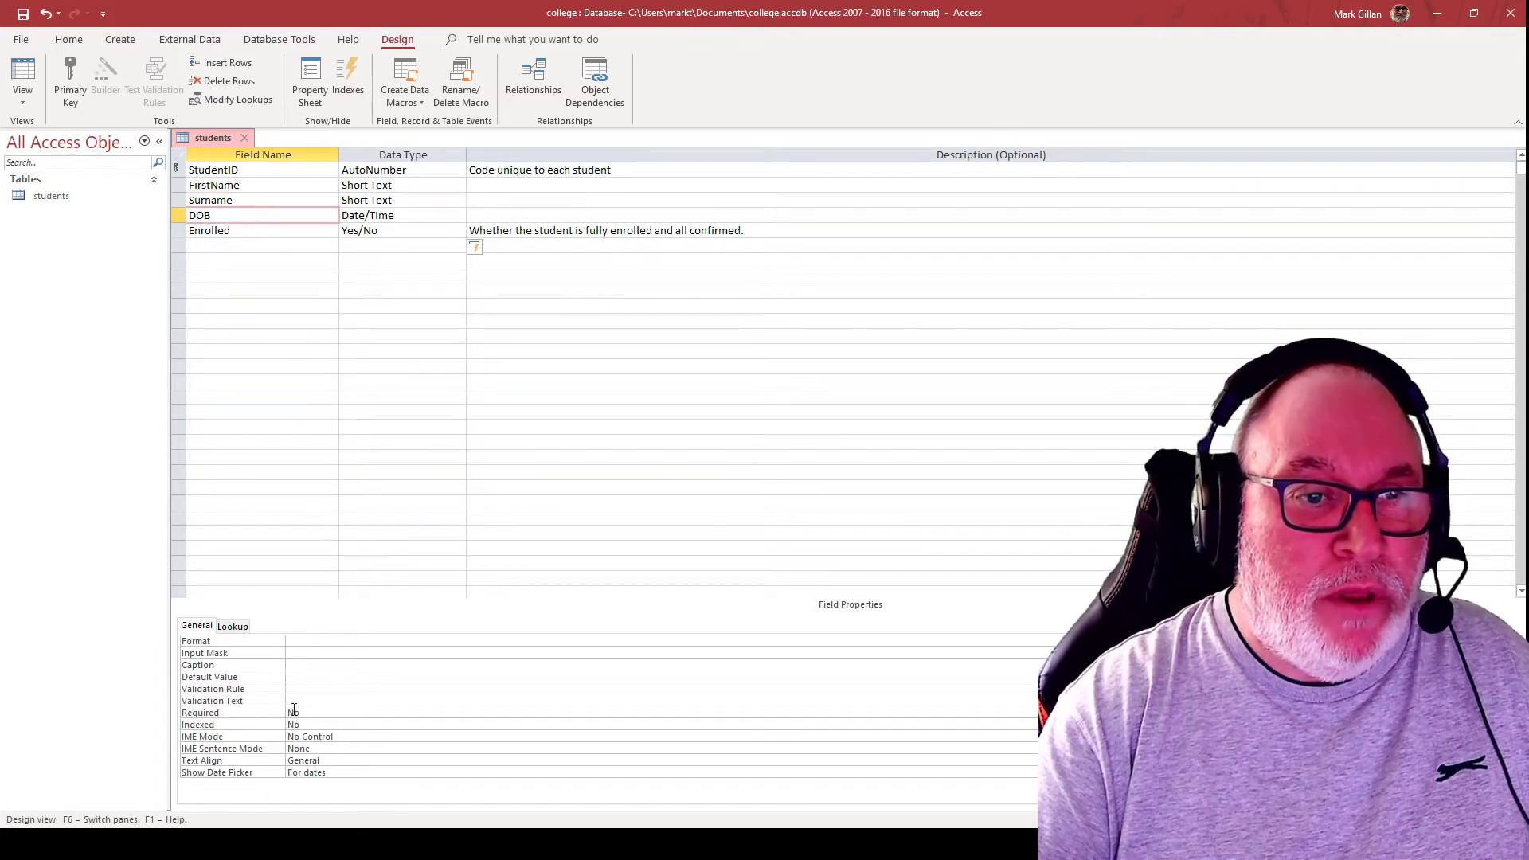
pyautogui.click(299, 665)
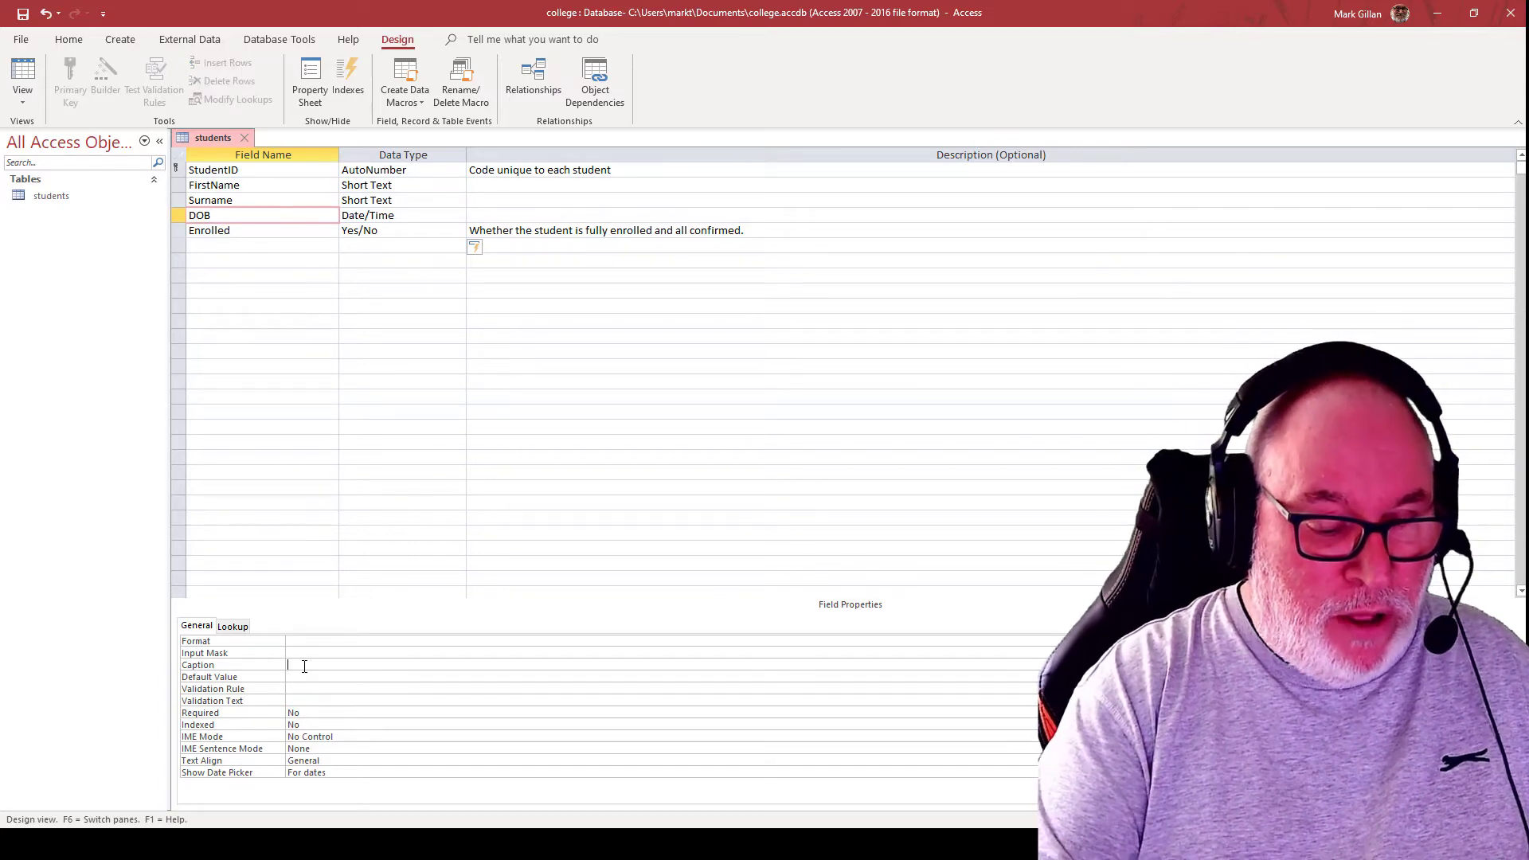
pyautogui.write('Dat')
pyautogui.press('BackSpace')
pyautogui.press('BackSpace')
pyautogui.write('d')
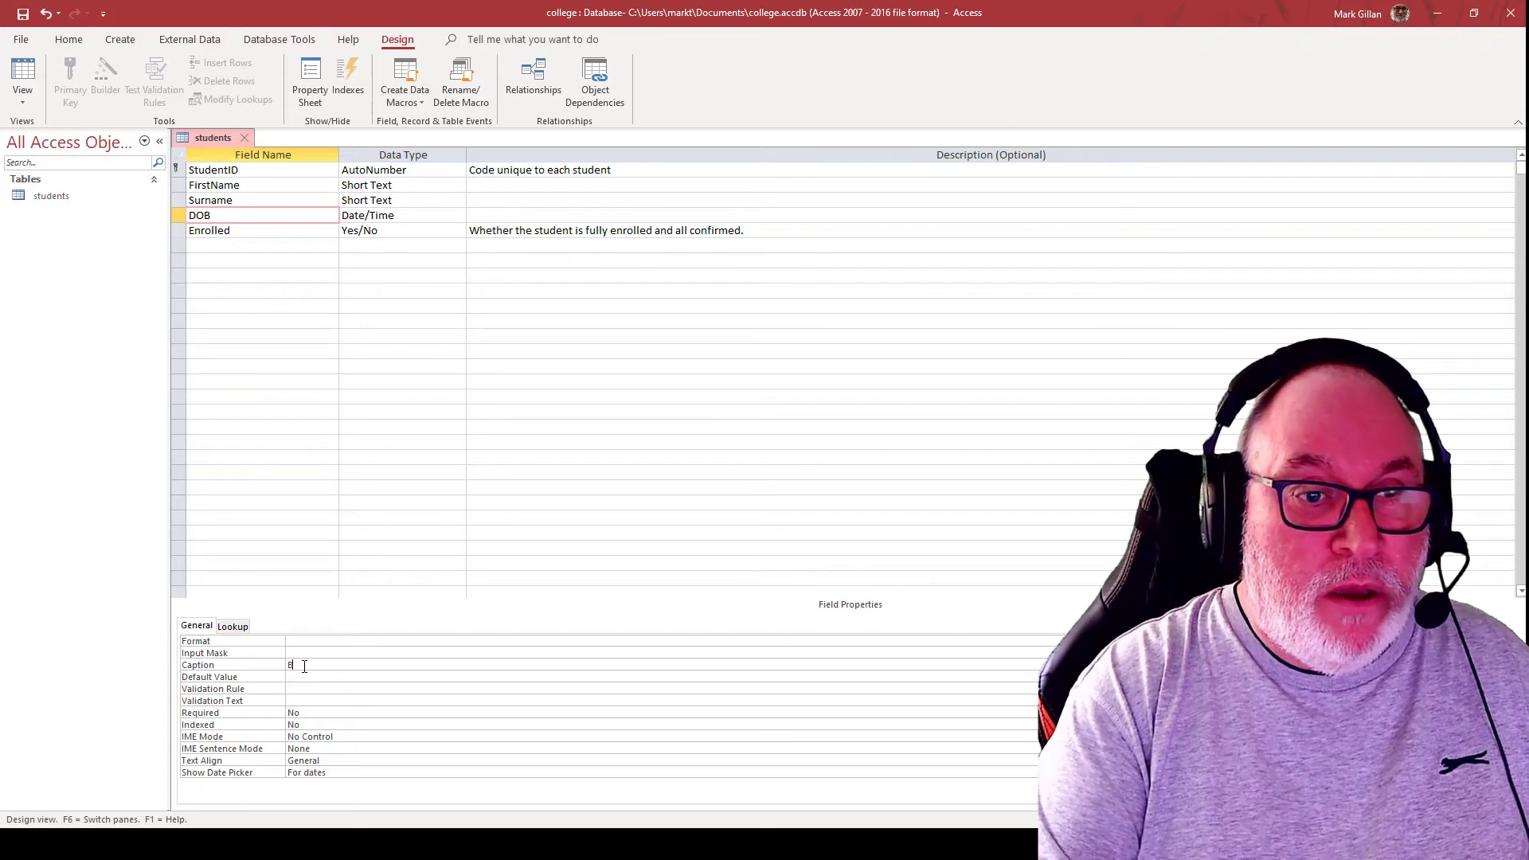
pyautogui.press('BackSpace')
pyautogui.write('Date of Birth')
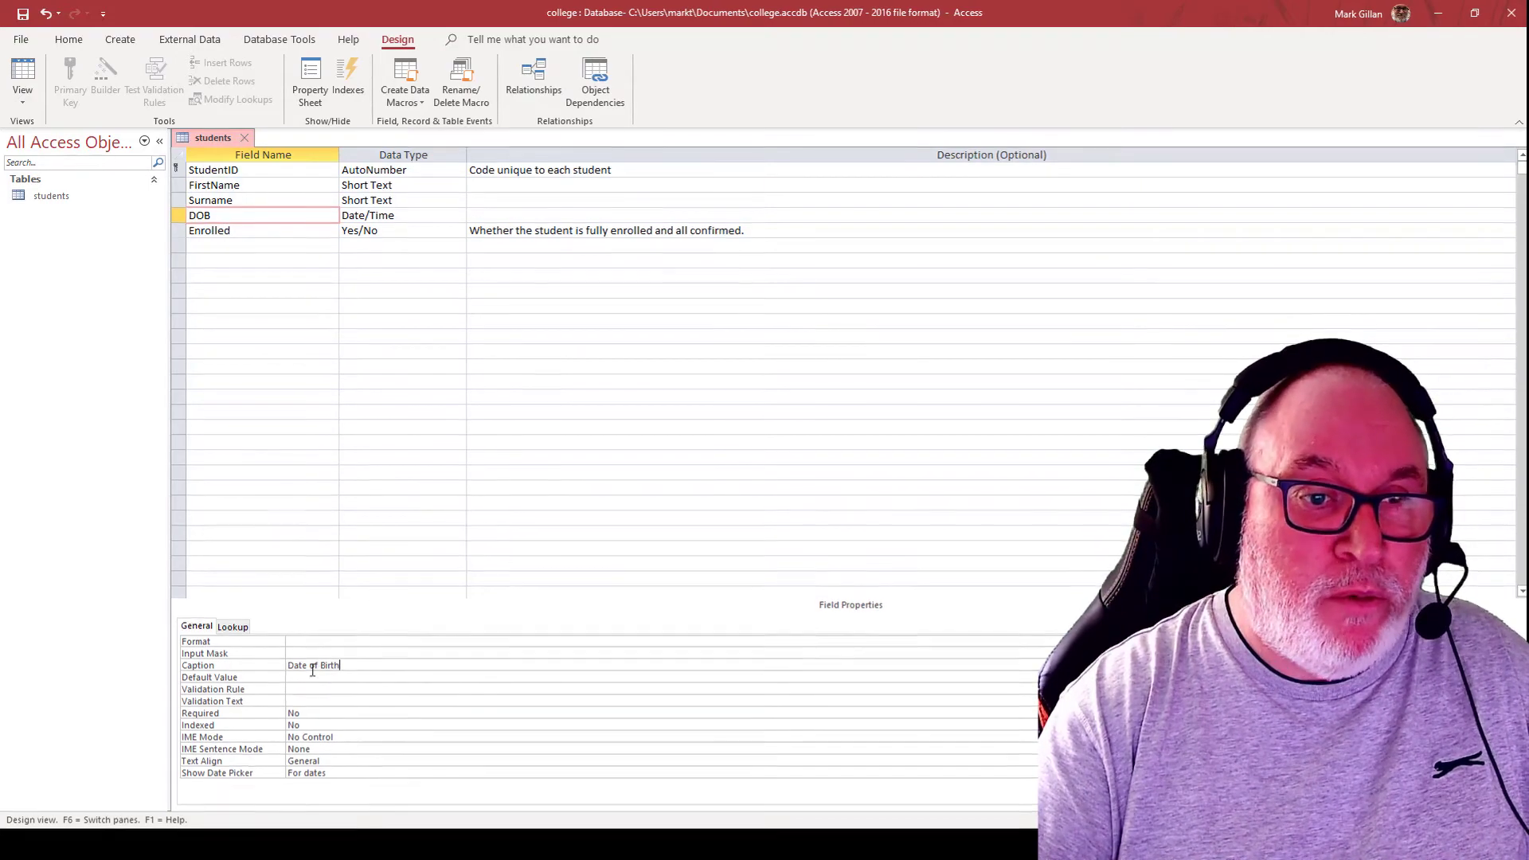
# Recheck the Enrolled, DOB and StudentID fields and save the students table design
pyautogui.click(251, 238)
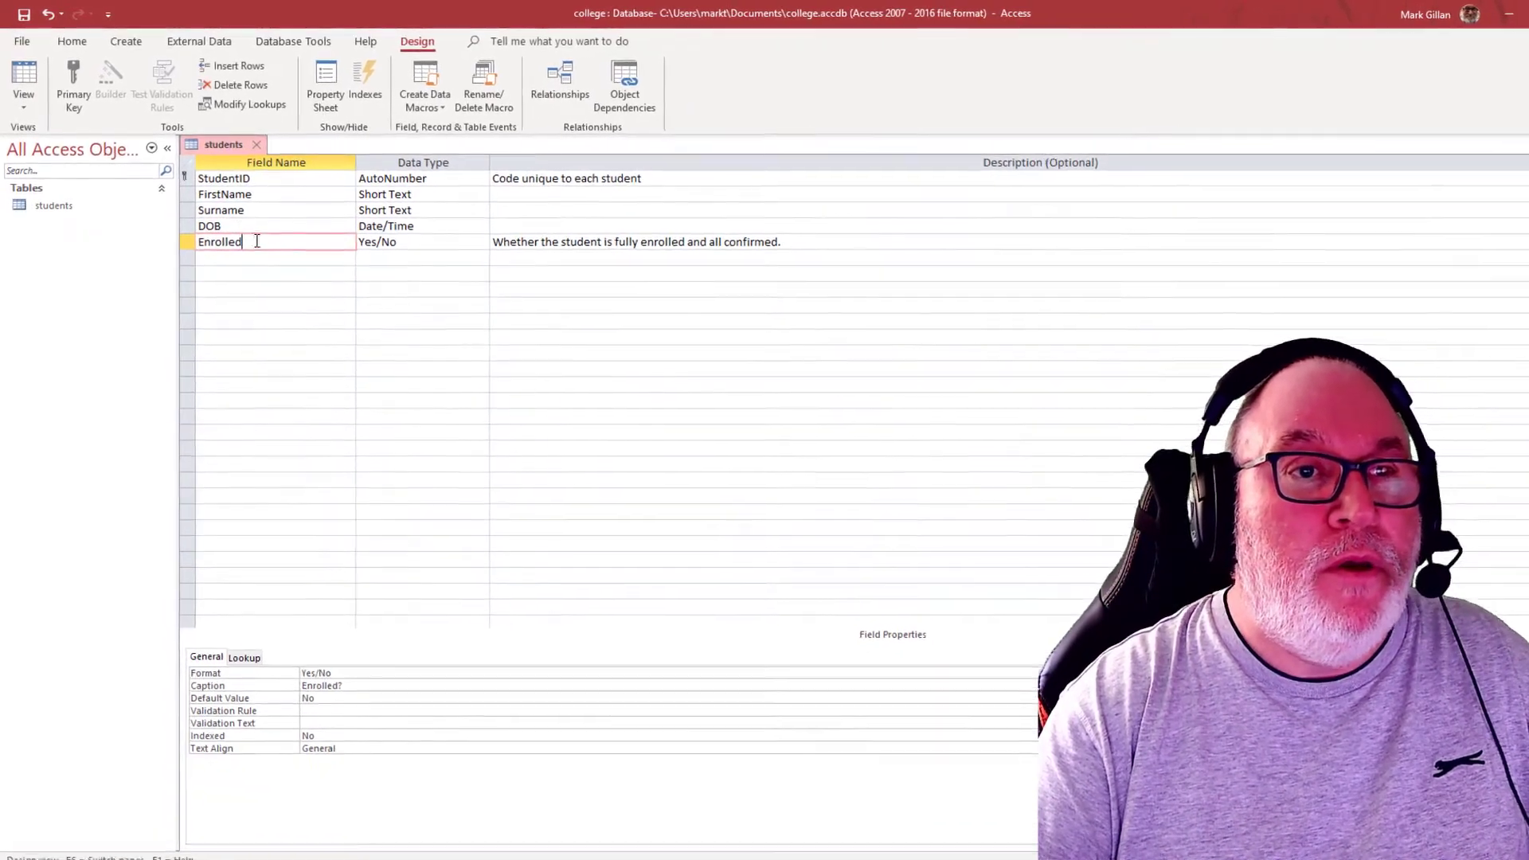
pyautogui.click(227, 221)
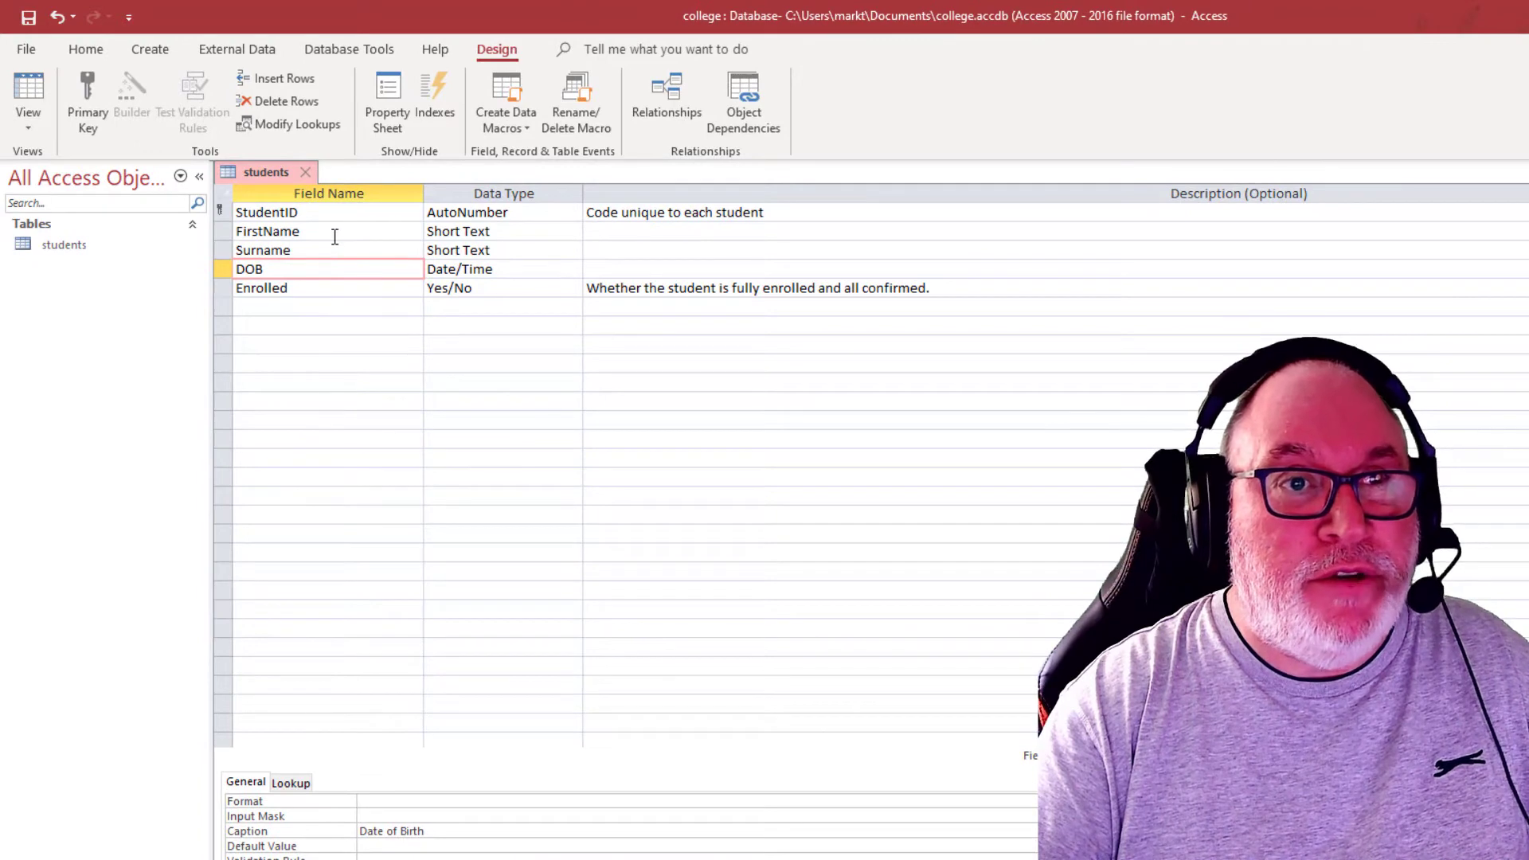
pyautogui.click(320, 214)
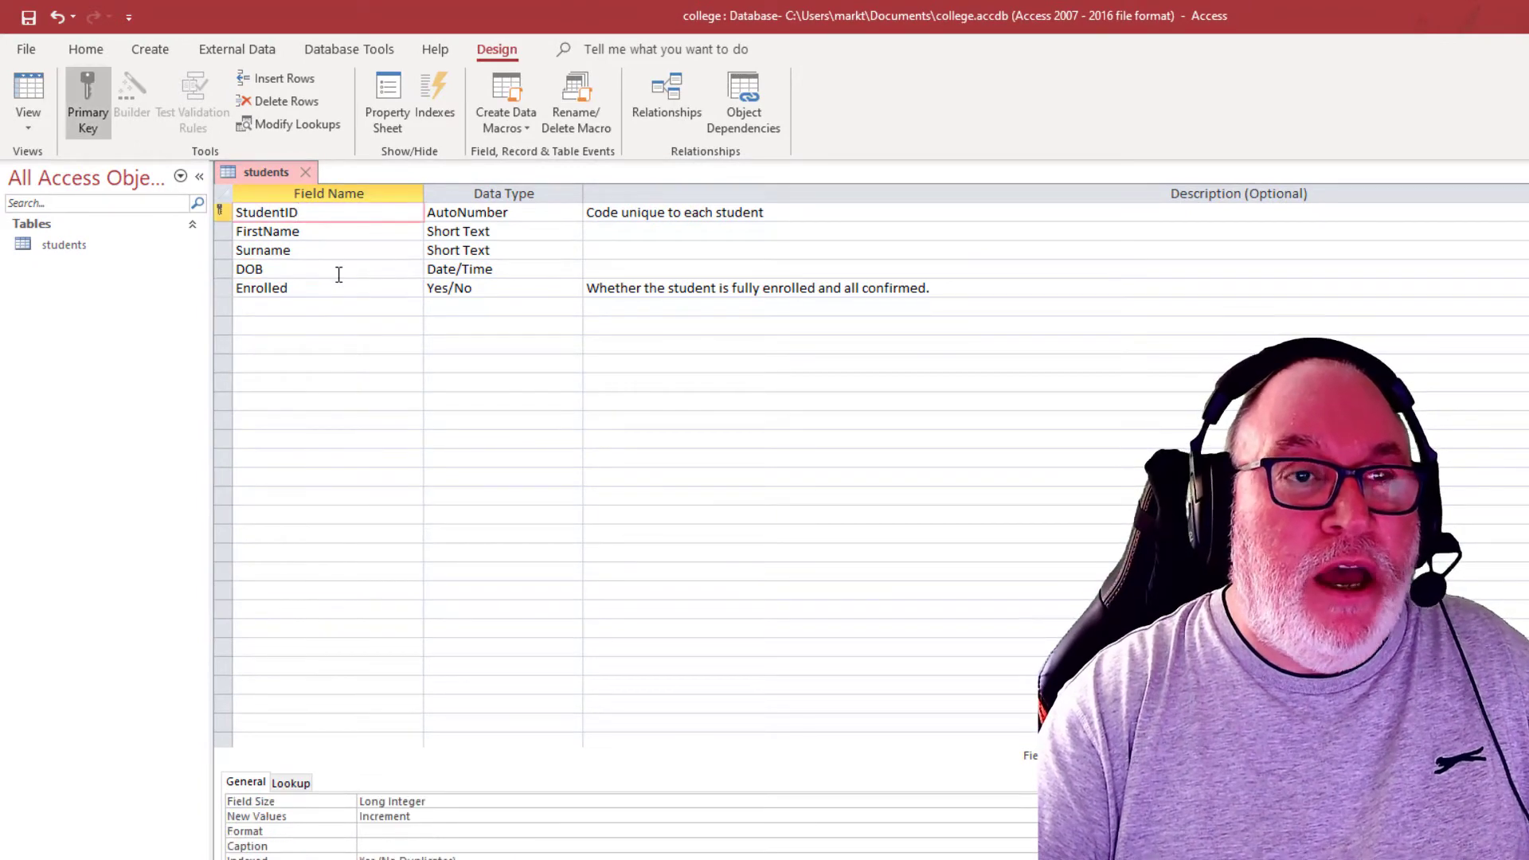
pyautogui.click(28, 16)
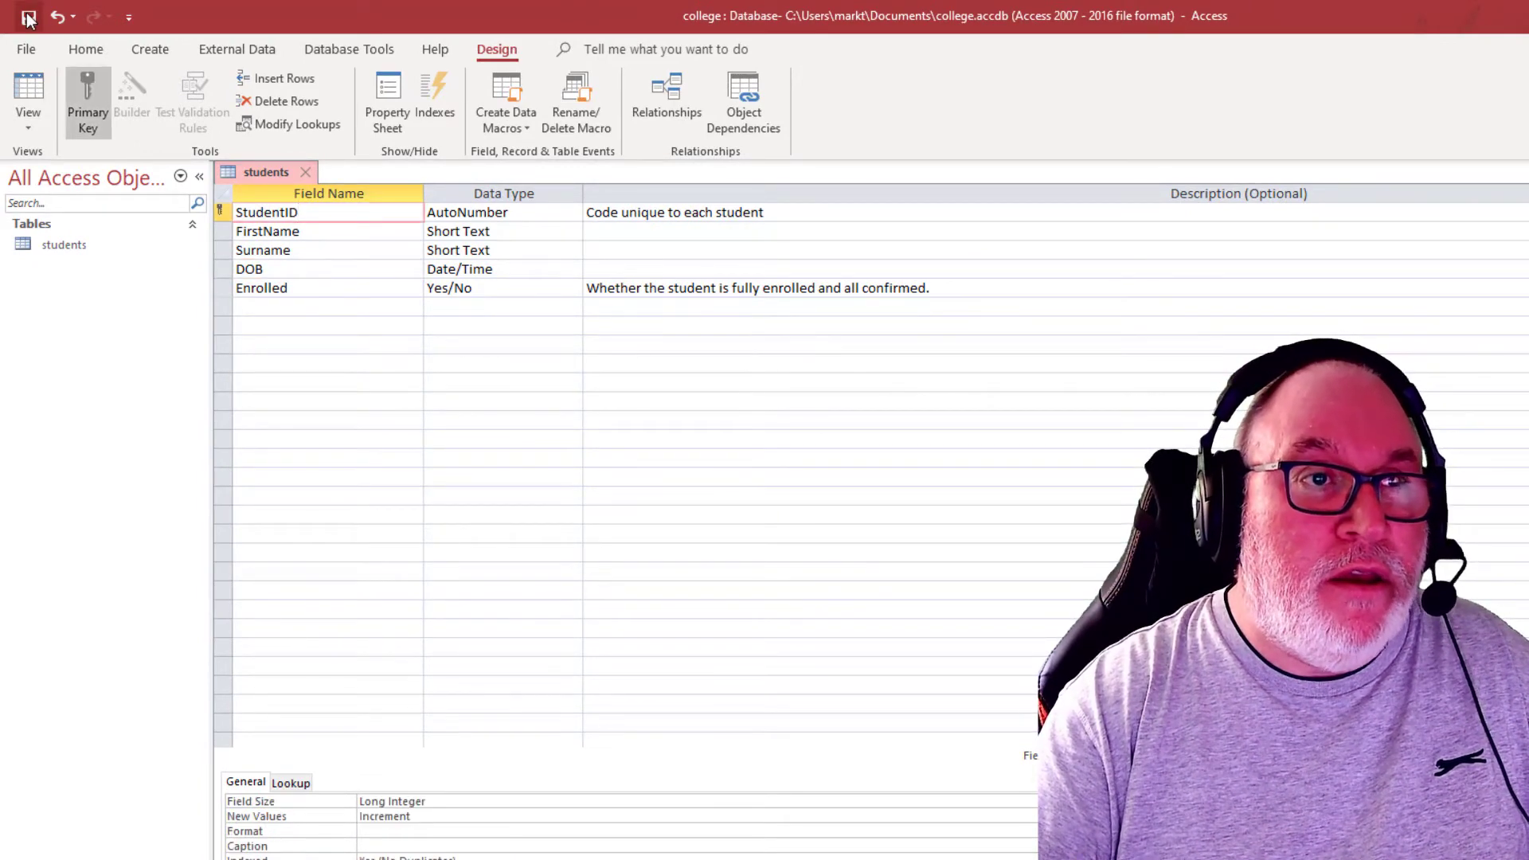
# Toggle the students table between Datasheet View and Design View, ending in Datasheet View, to compare field names with column headings
pyautogui.click(31, 84)
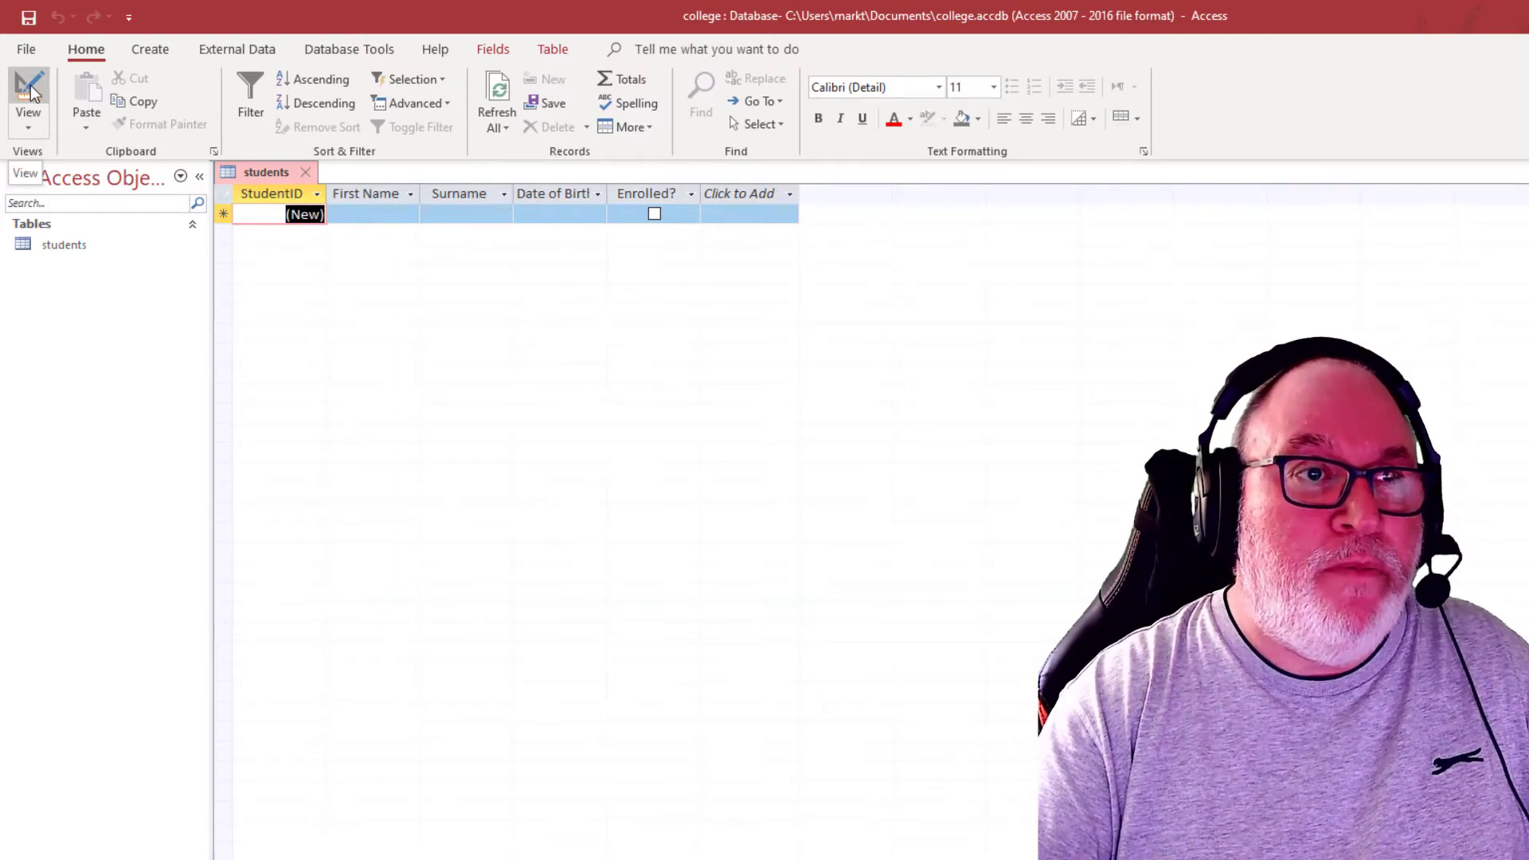
pyautogui.click(30, 84)
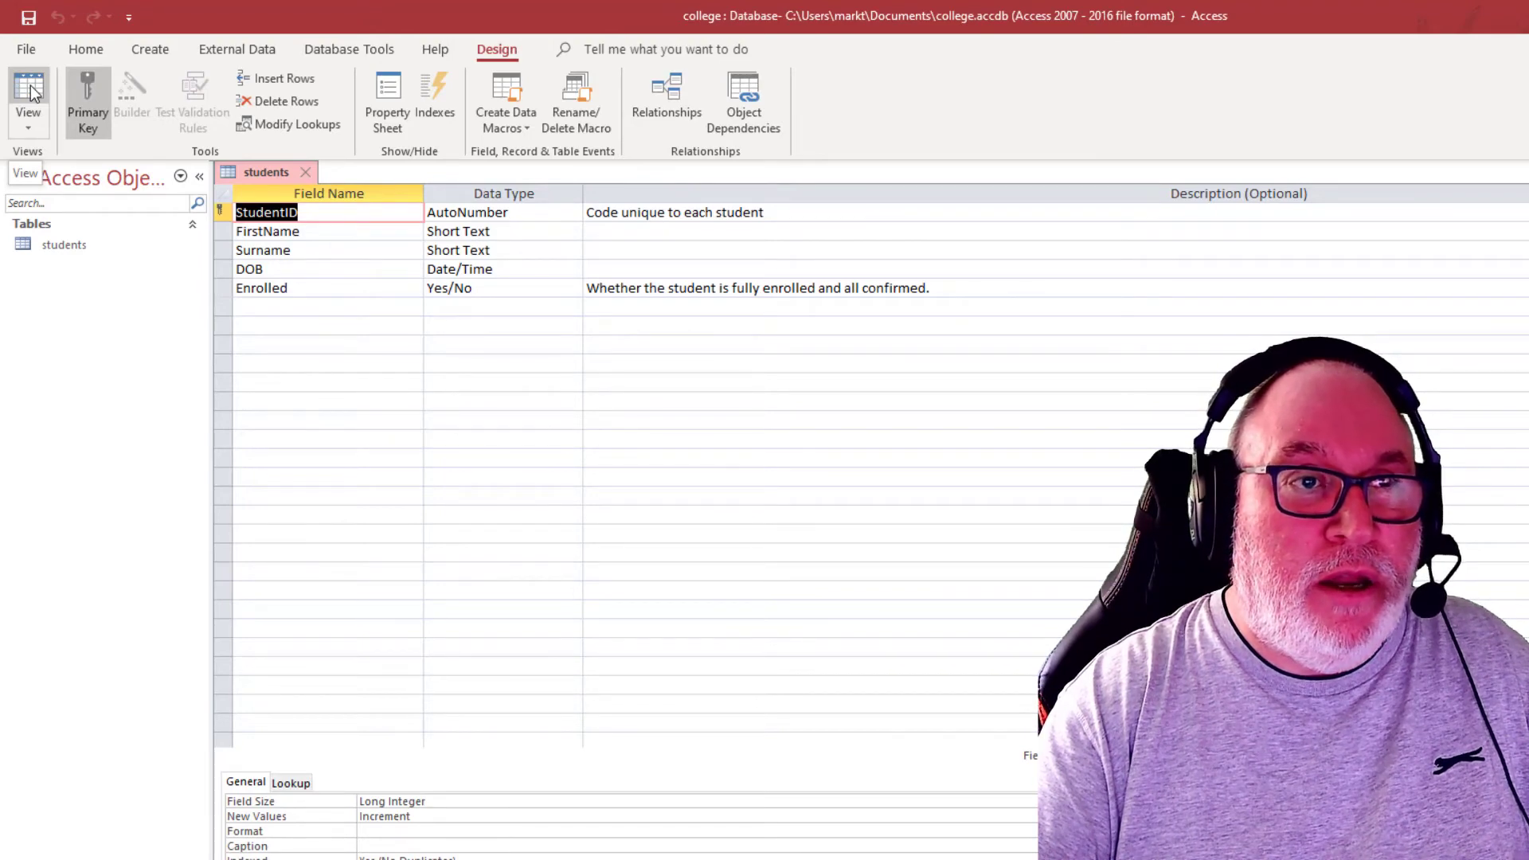
pyautogui.click(27, 92)
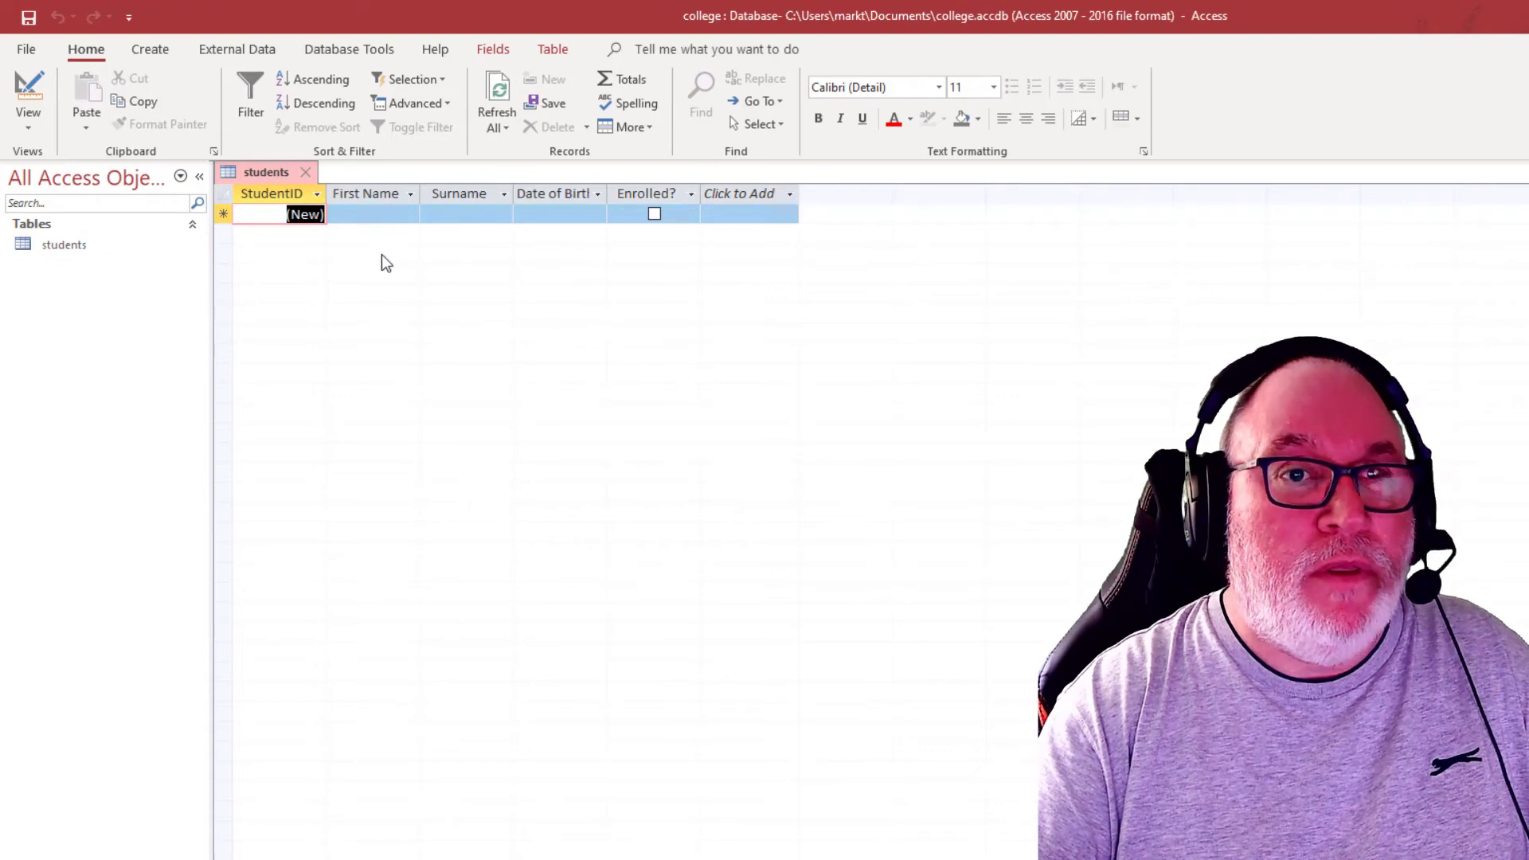
# Close the students table and reopen it in Datasheet View
pyautogui.click(308, 172)
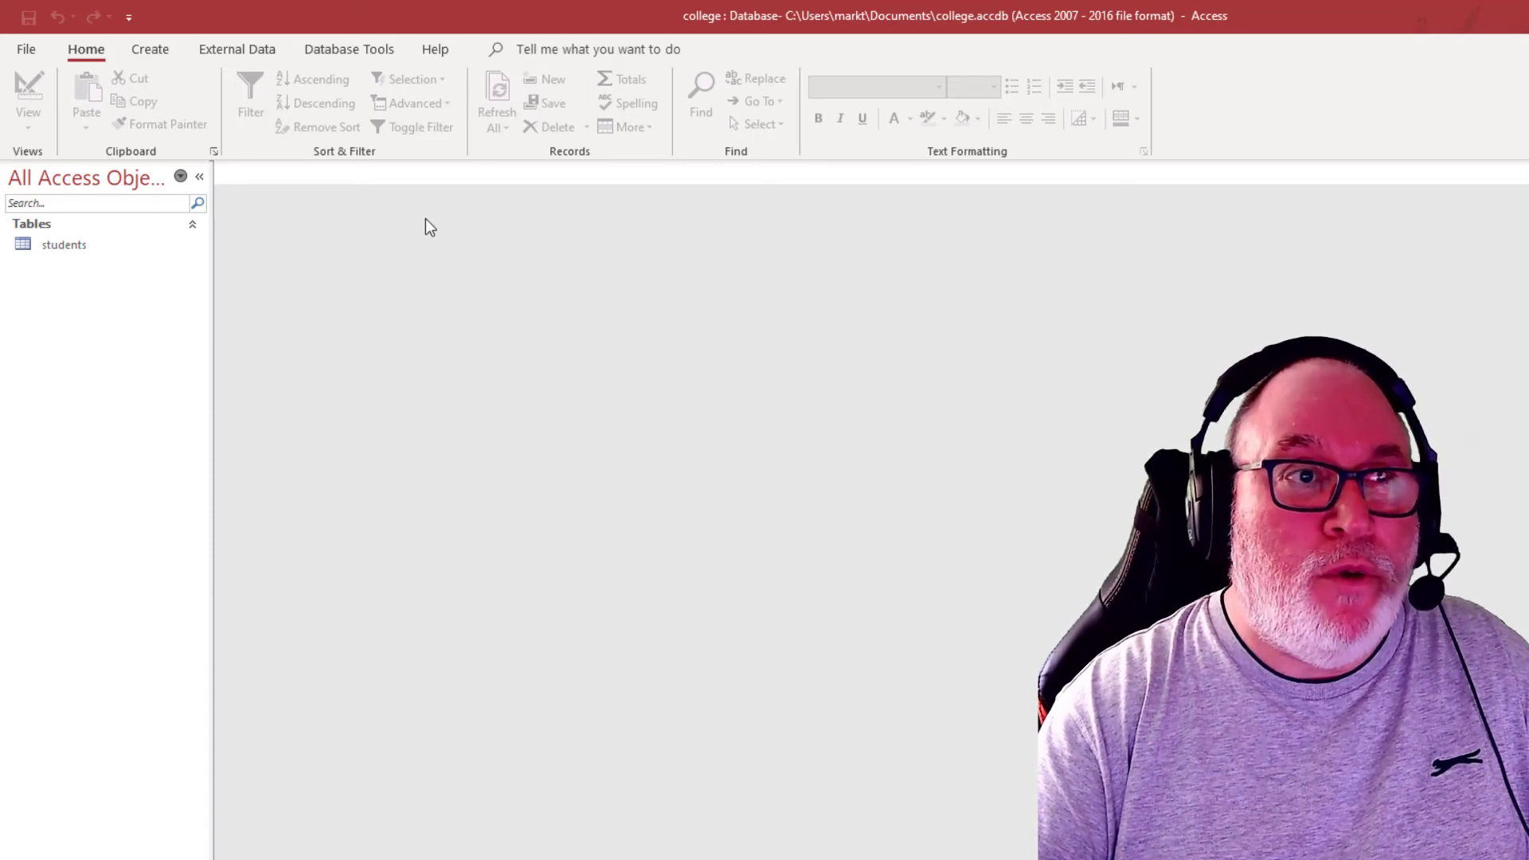
pyautogui.doubleClick(26, 245)
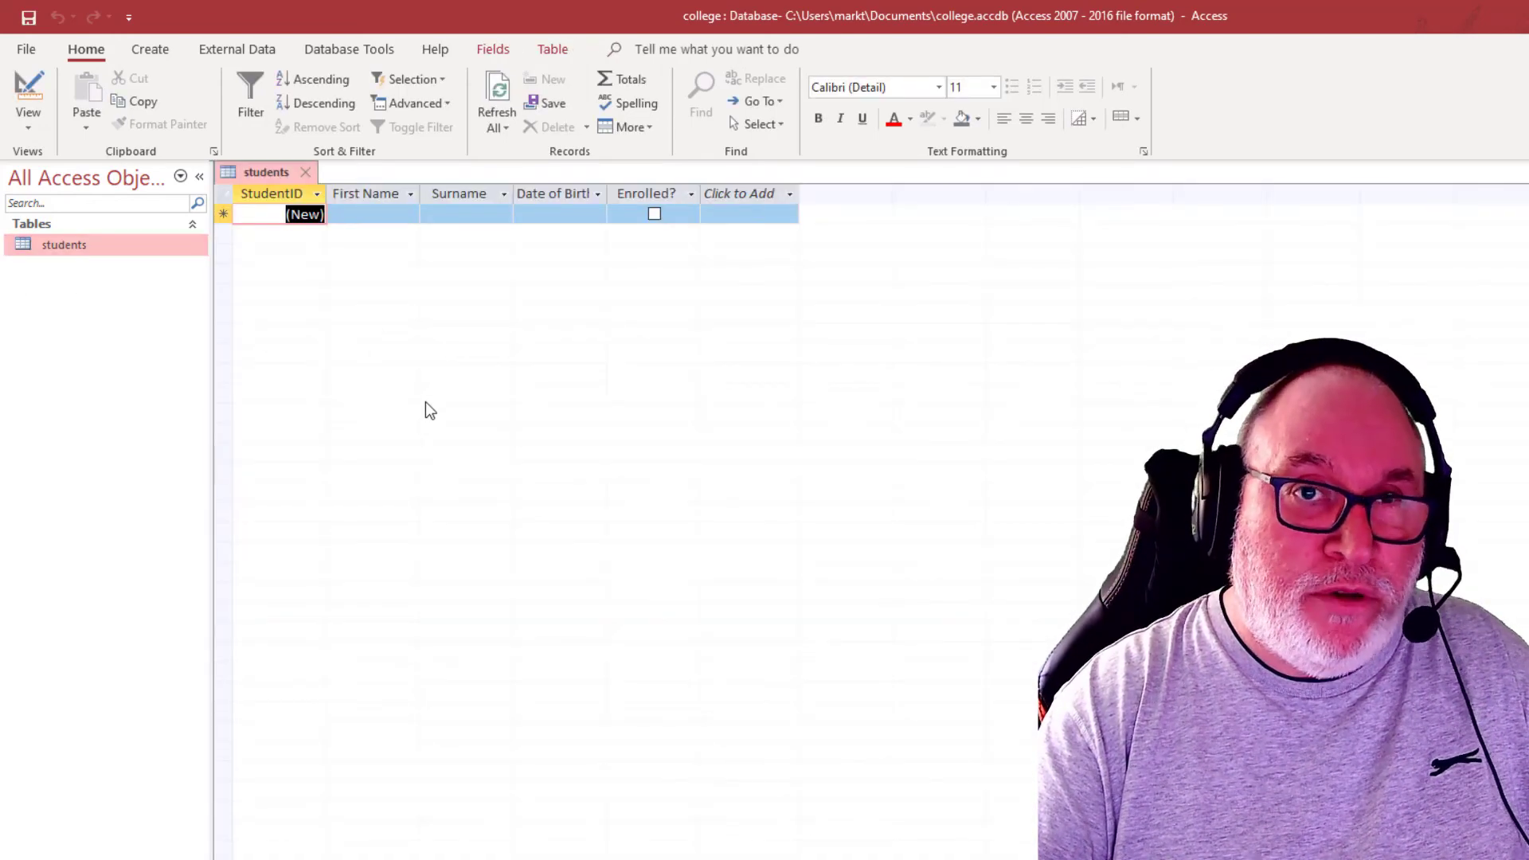